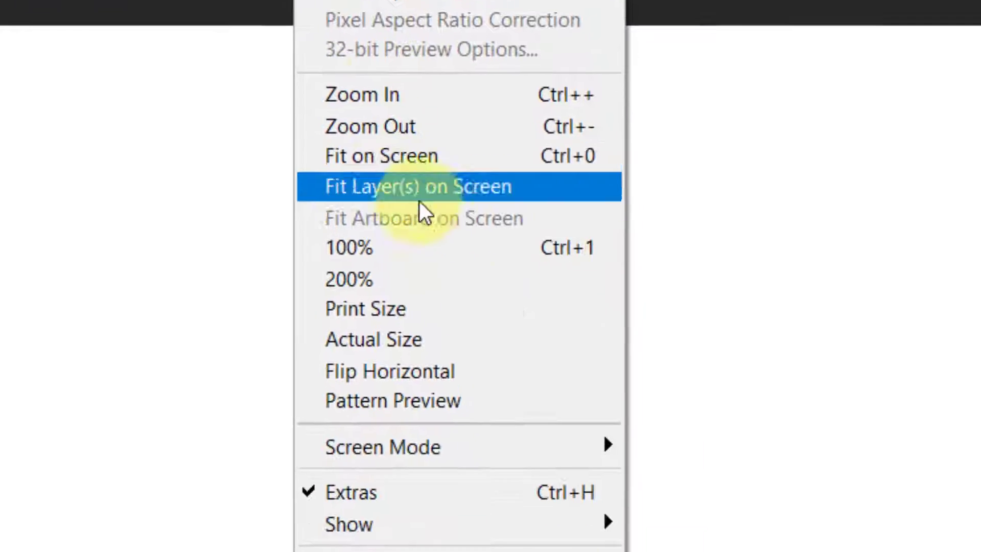
# Show the rulers and place a horizontal guide across the middle of the canvas.
pyautogui.click(439, 308)
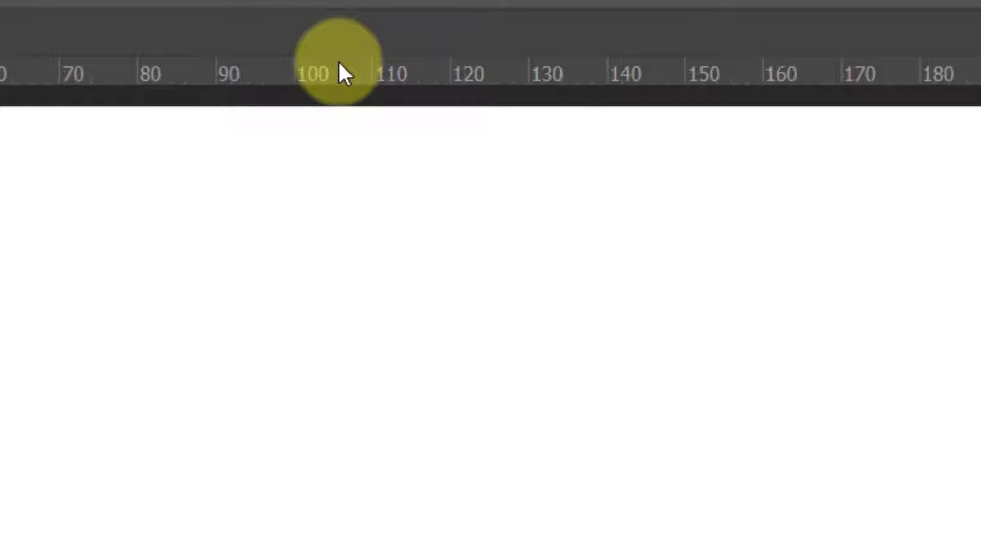
pyautogui.moveTo(342, 72); pyautogui.dragTo(298, 551)
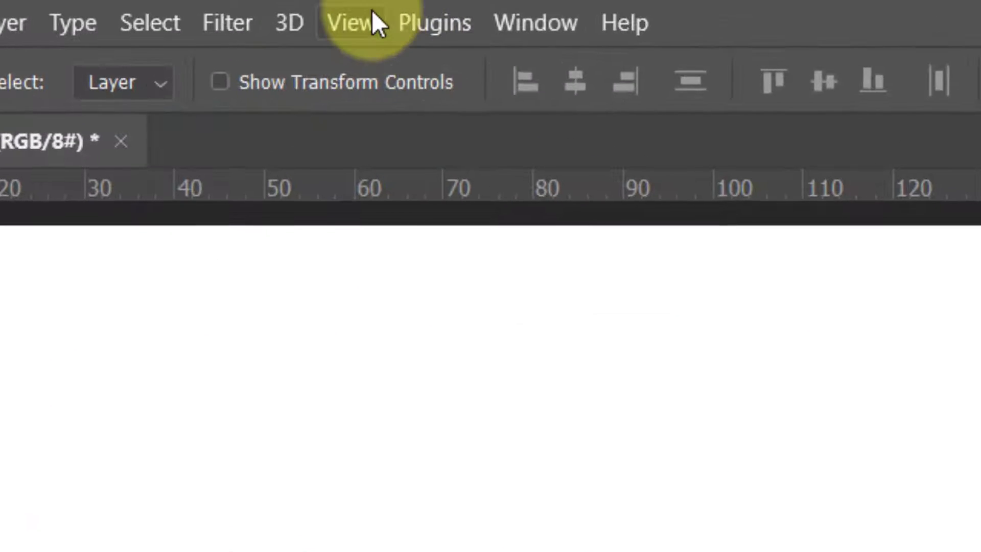
# Lock the guides and hide the rulers.
pyautogui.click(221, 7)
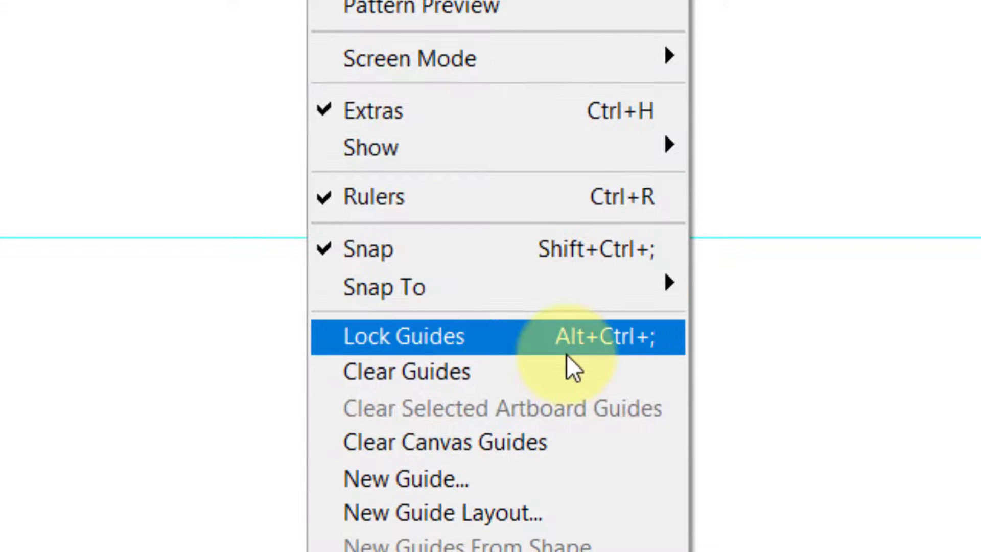
pyautogui.click(557, 345)
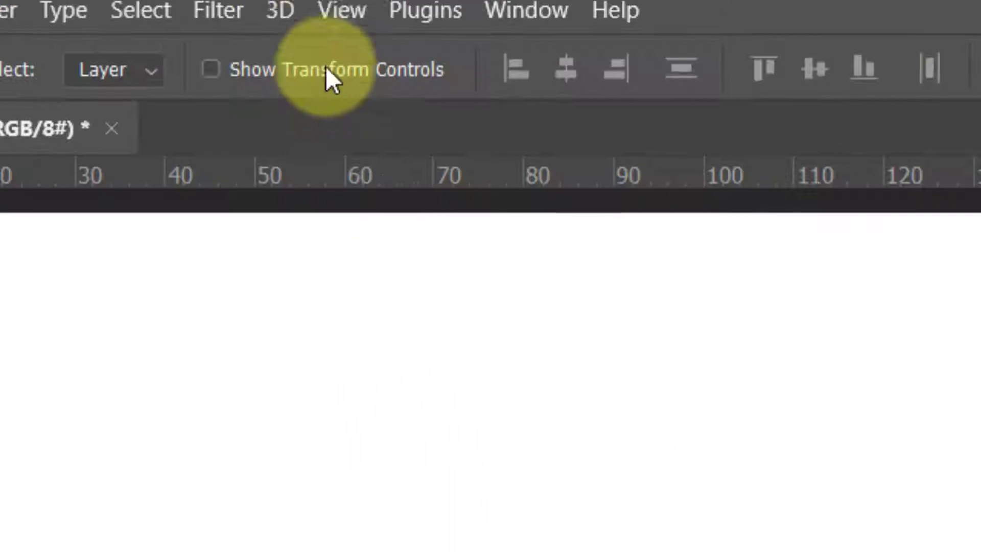
pyautogui.click(327, 20)
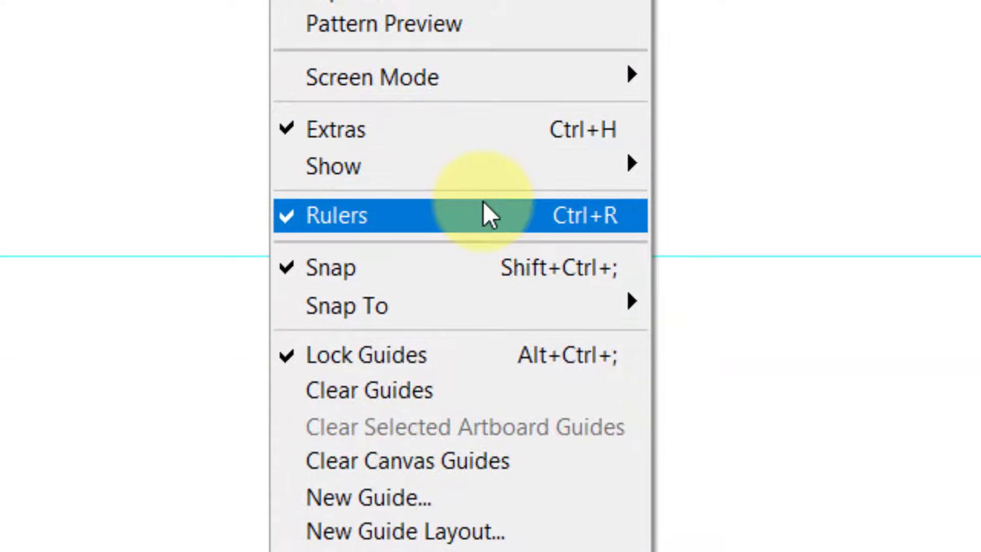
pyautogui.click(483, 201)
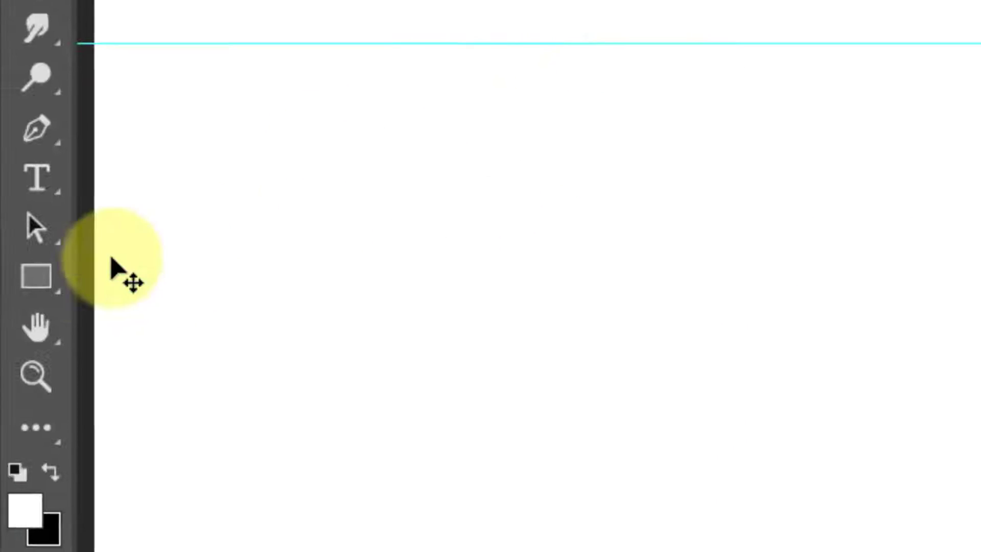
# Draw a square shape about 60 px wide with the Rectangle tool in the canvas's upper-left area, above the guide.
pyautogui.rightClick(53, 288)
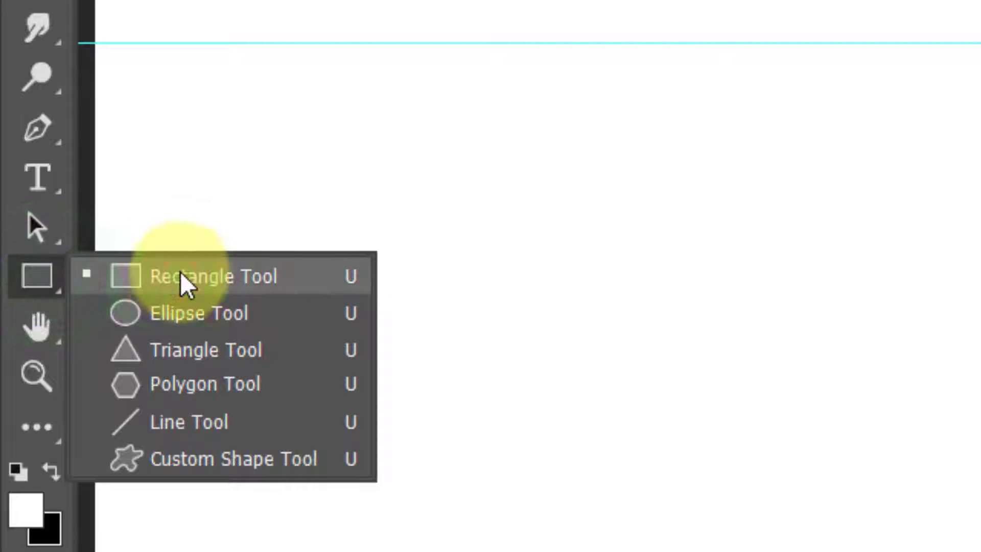
pyautogui.click(181, 274)
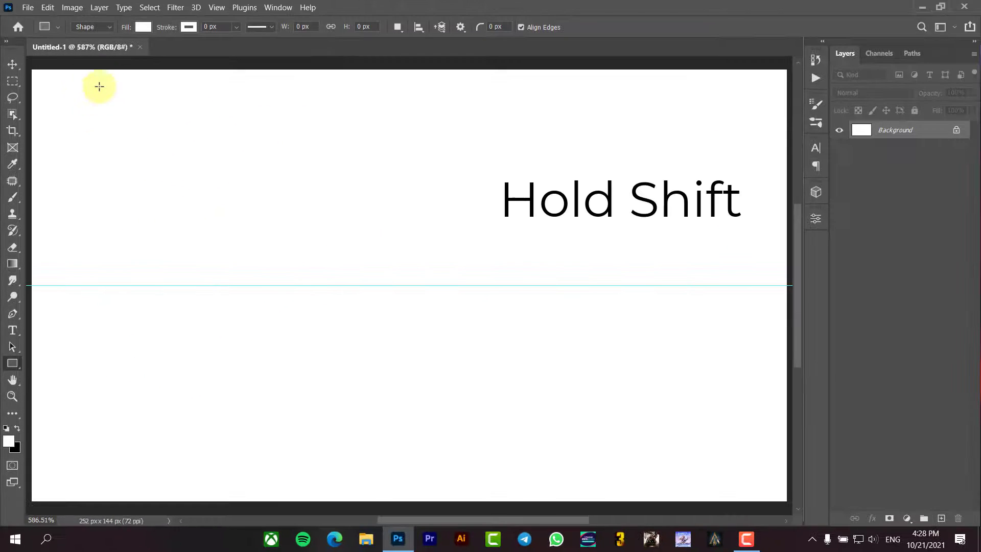
pyautogui.moveTo(100, 88); pyautogui.dragTo(248, 211)
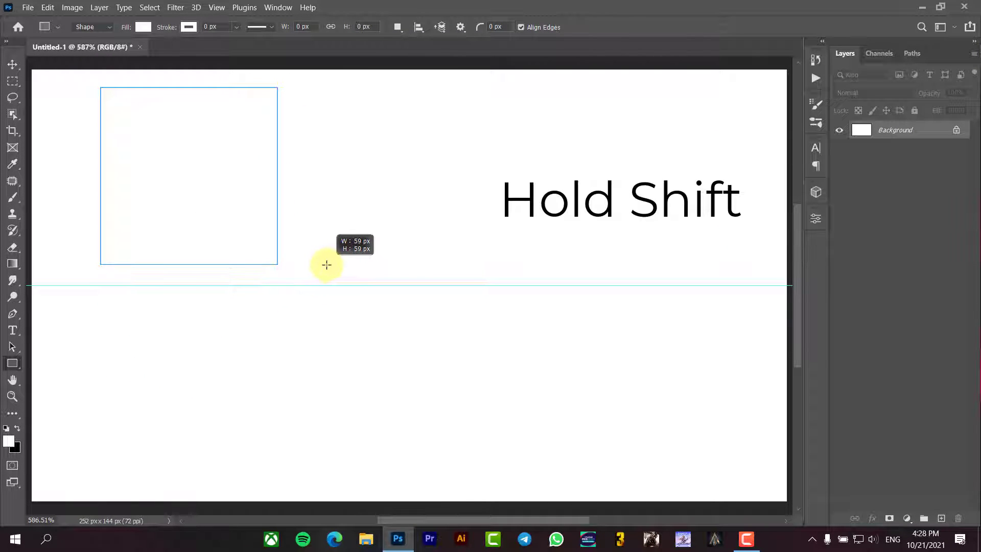
pyautogui.moveTo(333, 267); pyautogui.dragTo(333, 266)
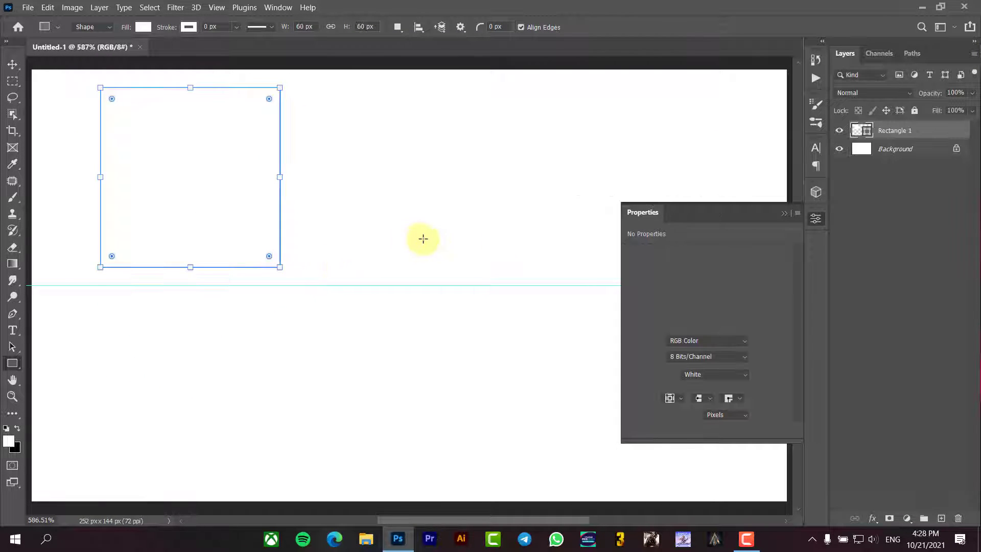
pyautogui.click(783, 213)
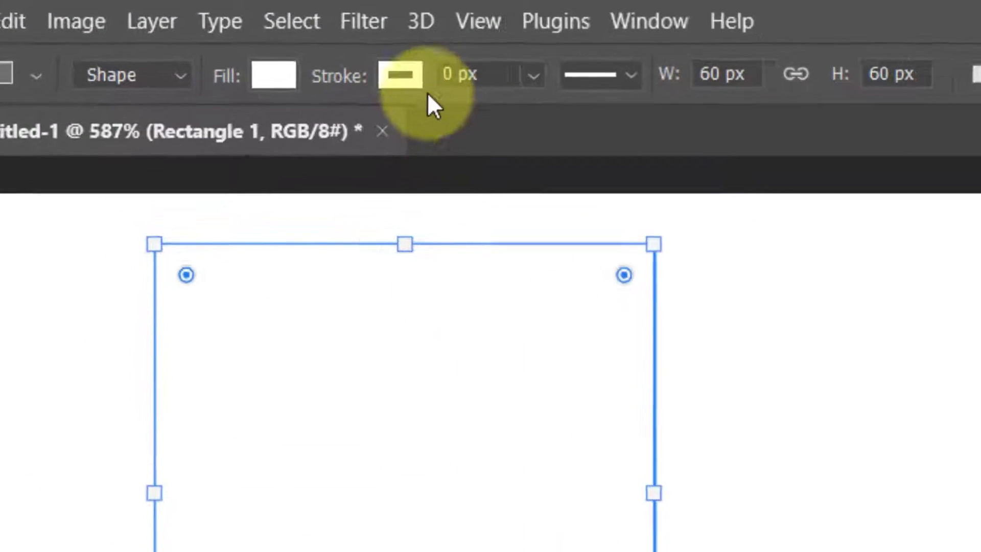
# Set the square's stroke width to 0 px and its fill to the yellow-green colour c4c85c.
pyautogui.click(283, 35)
pyautogui.moveTo(575, 128); pyautogui.dragTo(587, 127)
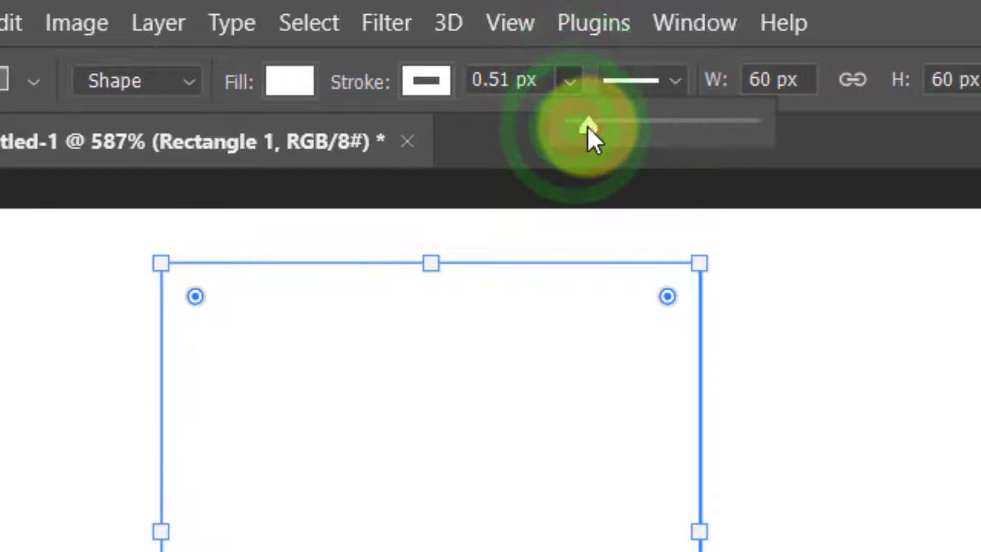
pyautogui.click(290, 79)
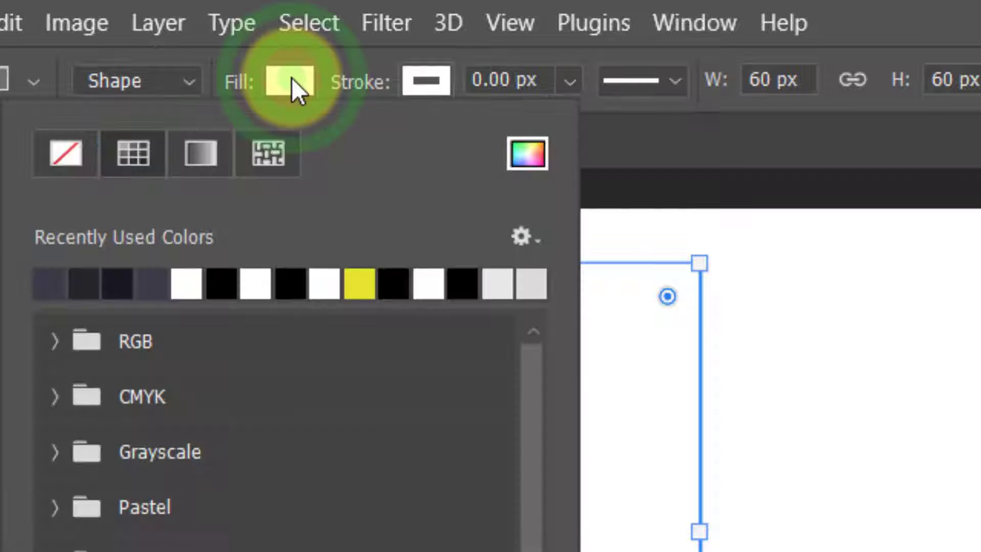
pyautogui.click(527, 153)
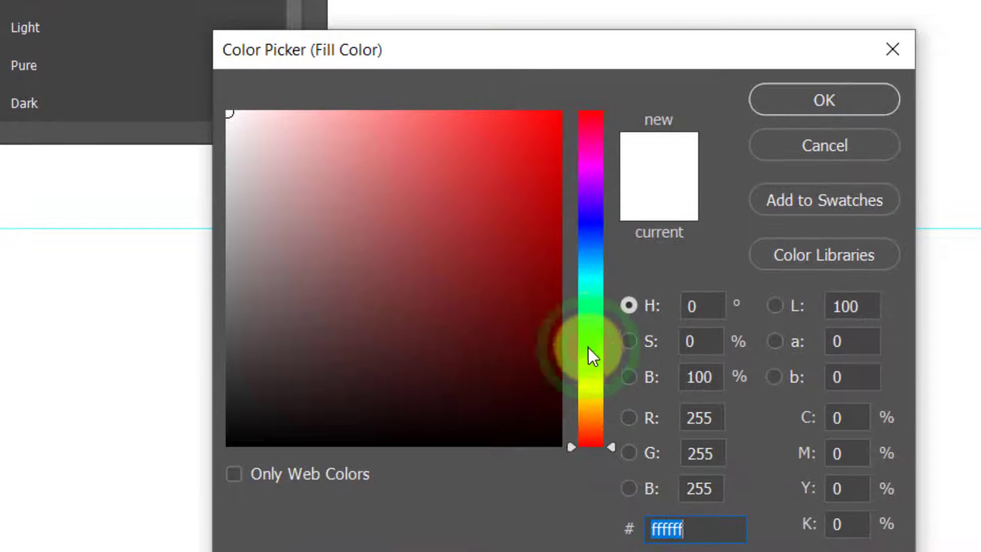
pyautogui.moveTo(590, 354); pyautogui.dragTo(594, 388)
pyautogui.moveTo(337, 334); pyautogui.dragTo(427, 187)
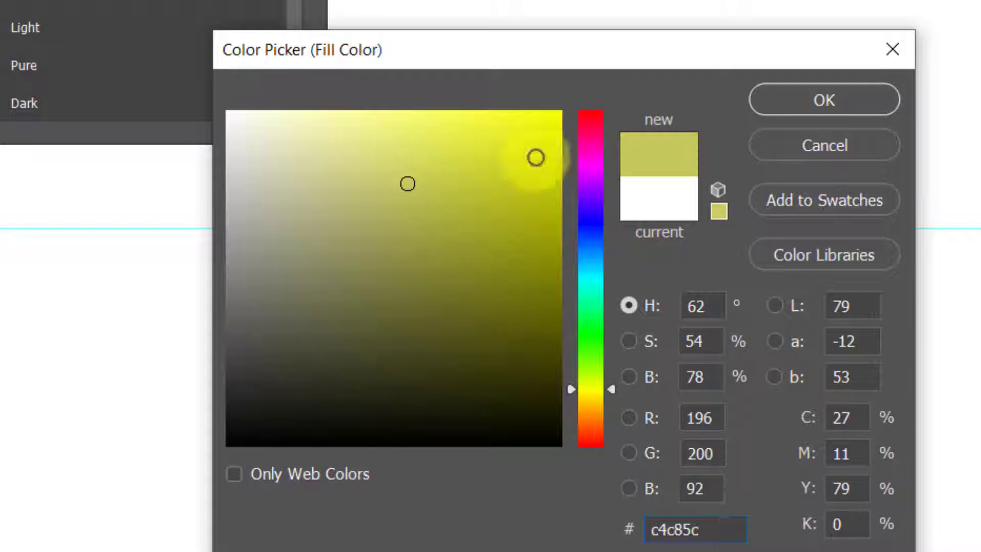
pyautogui.click(796, 96)
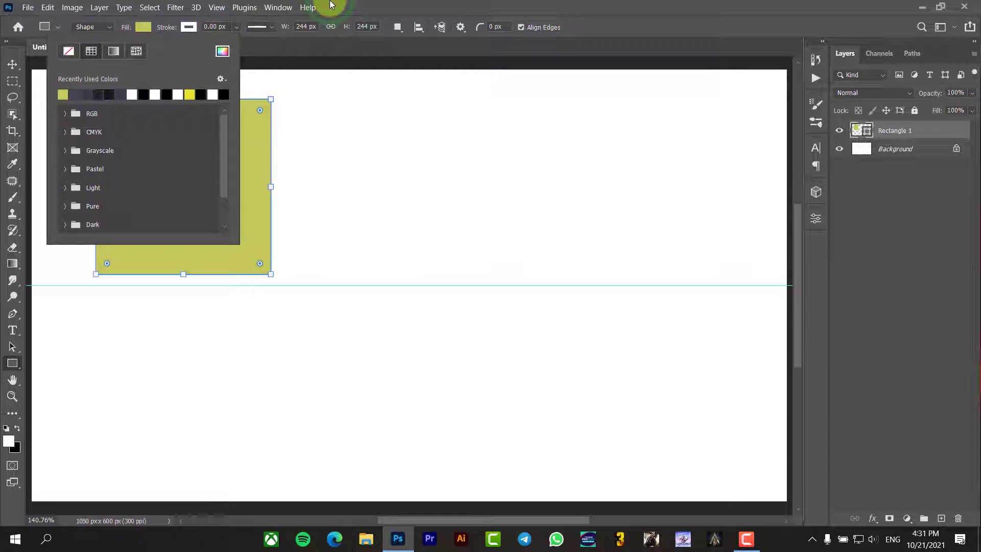
pyautogui.click(331, 4)
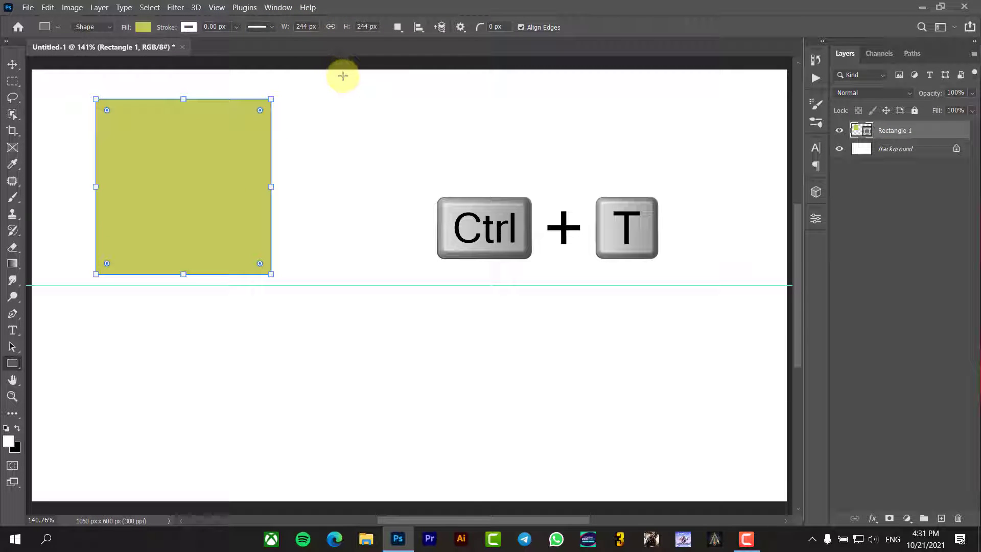
# Rotate the square by 45° with Free Transform.
pyautogui.hotkey('ctrl', 't')
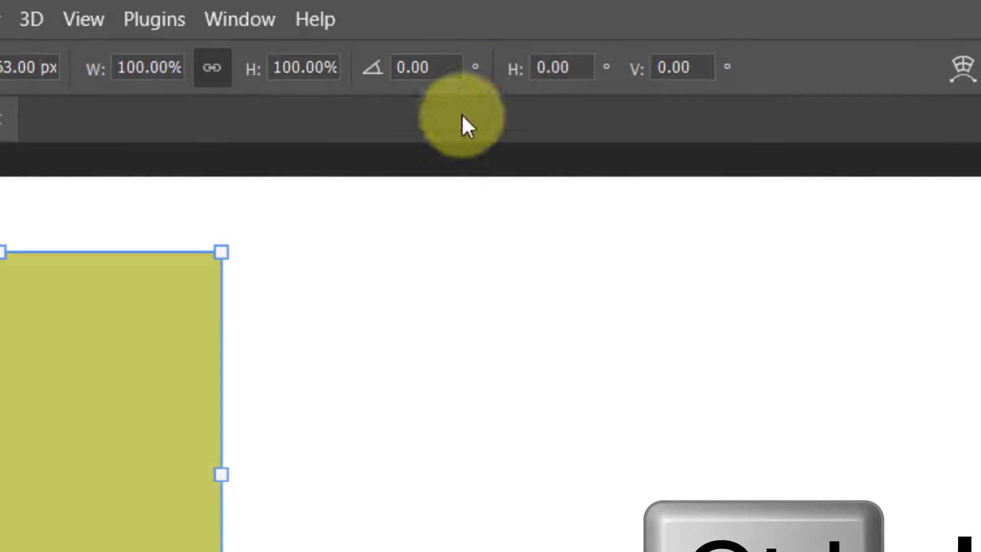
pyautogui.doubleClick(451, 70)
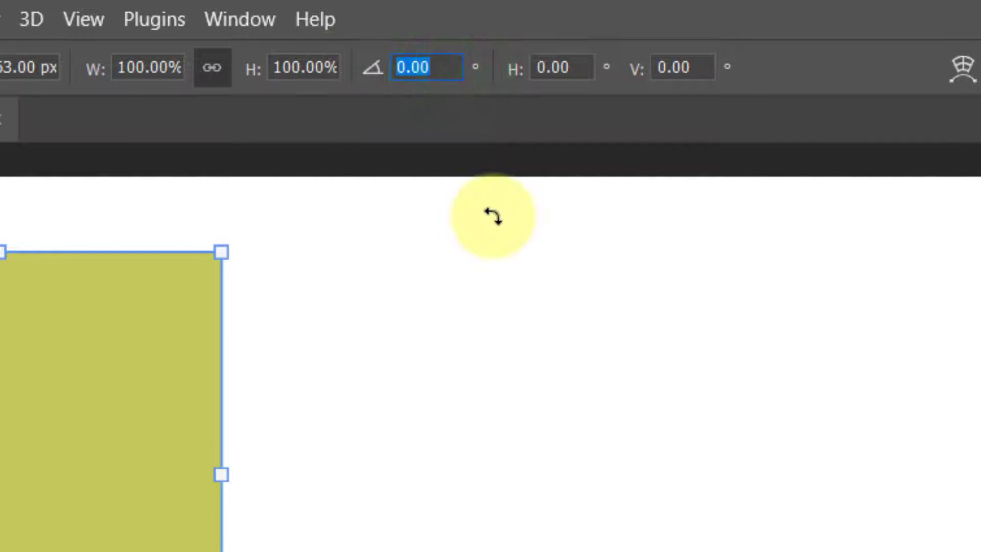
pyautogui.write('45')
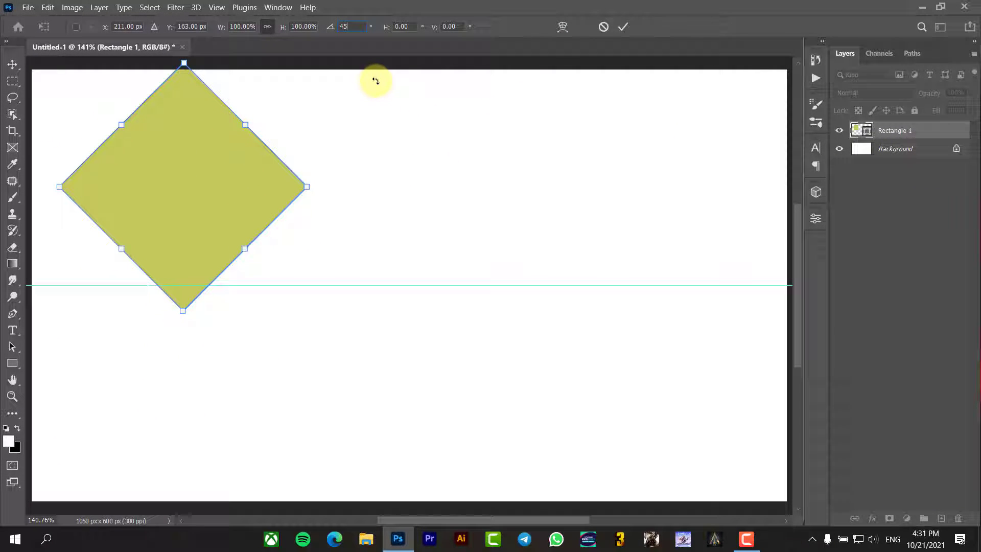
pyautogui.press('Return')
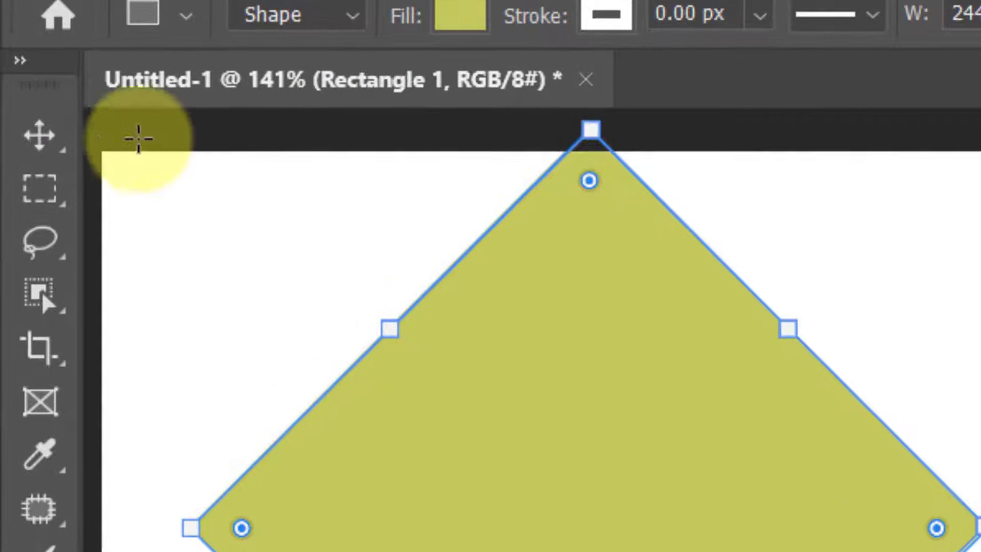
# Move the diamond with the Move tool so its lower tip touches the horizontal guide.
pyautogui.click(40, 137)
pyautogui.moveTo(719, 491); pyautogui.dragTo(652, 410)
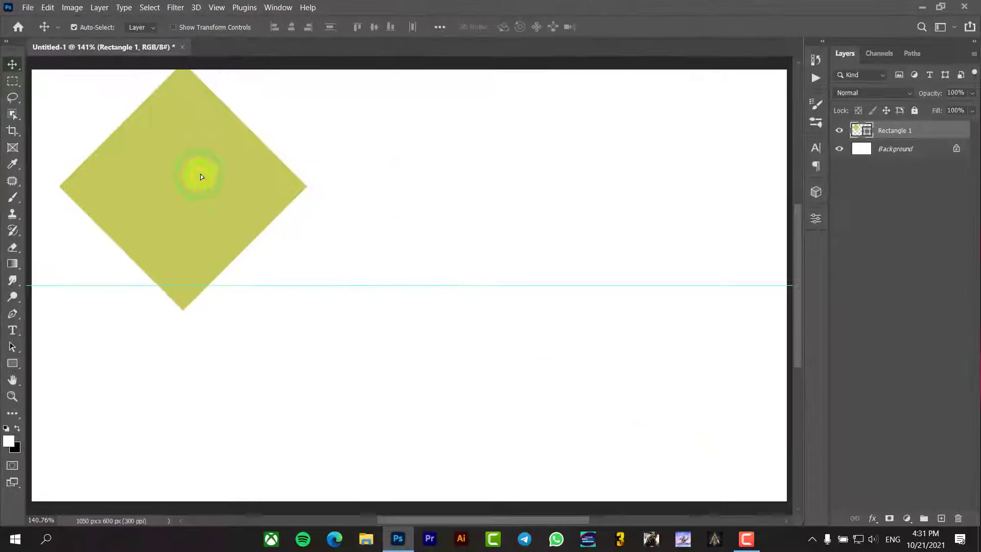
pyautogui.moveTo(200, 147); pyautogui.dragTo(233, 154)
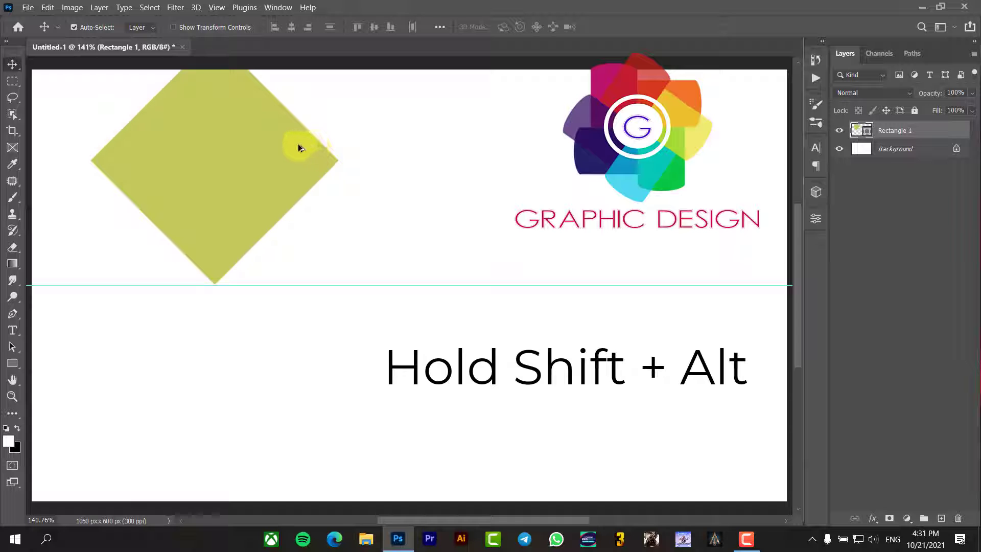
# Duplicate the diamond three times in a horizontal row, corner to corner, so the row spans the full canvas width.
pyautogui.moveTo(223, 146); pyautogui.dragTo(693, 148)
pyautogui.moveTo(694, 148); pyautogui.dragTo(443, 109)
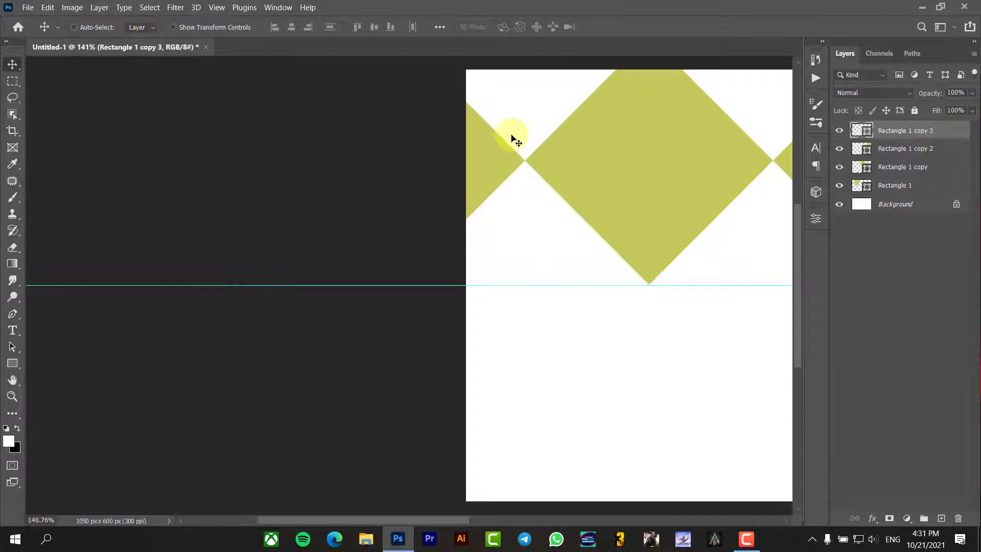
pyautogui.hscroll(5, 513, 137)
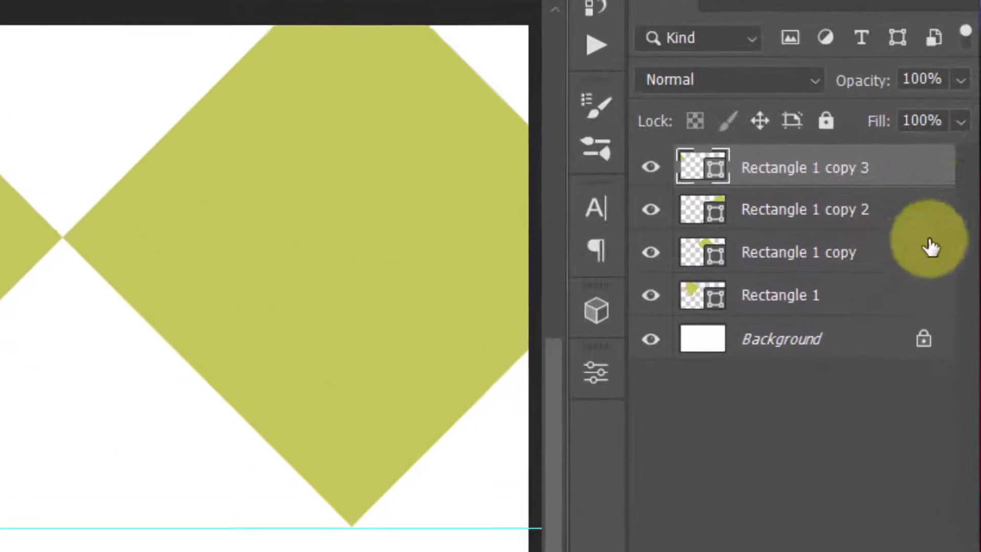
# Group the four diamond layers, Rectangle 1 through Rectangle 1 copy 3.
pyautogui.keyDown('ctrl'); pyautogui.click(907, 212); pyautogui.keyUp('ctrl')
pyautogui.keyDown('ctrl'); pyautogui.click(917, 254); pyautogui.keyUp('ctrl')
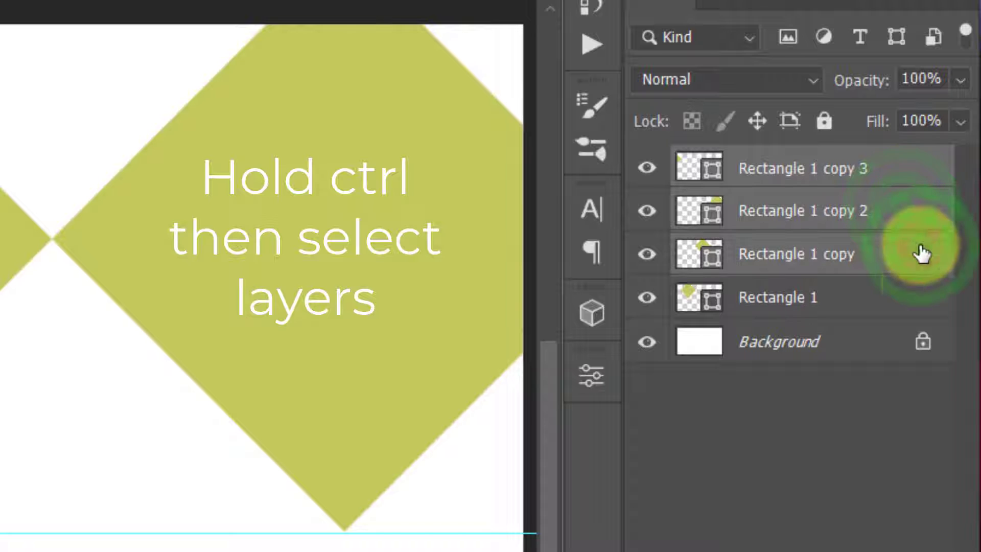
pyautogui.keyDown('ctrl'); pyautogui.click(918, 299); pyautogui.keyUp('ctrl')
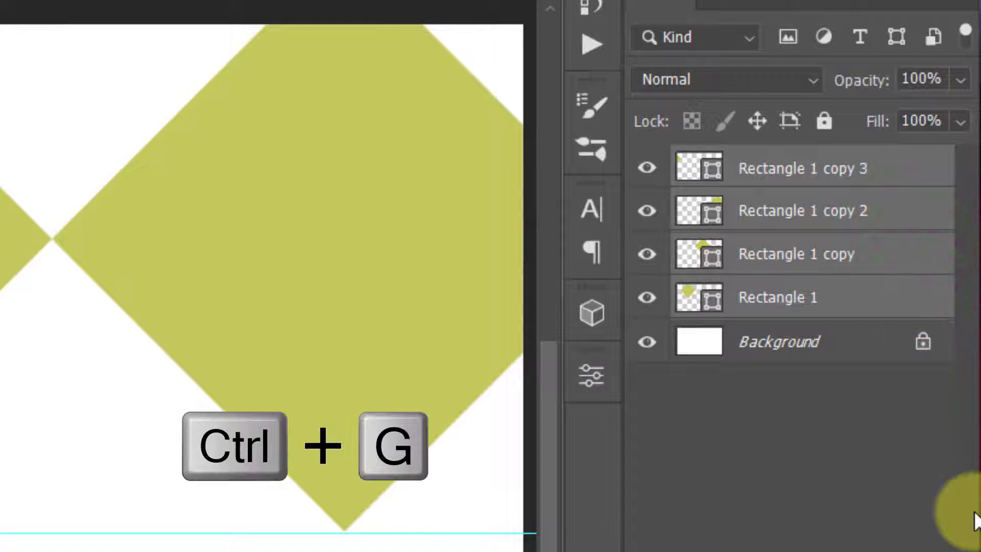
pyautogui.hotkey('ctrl', 'g')
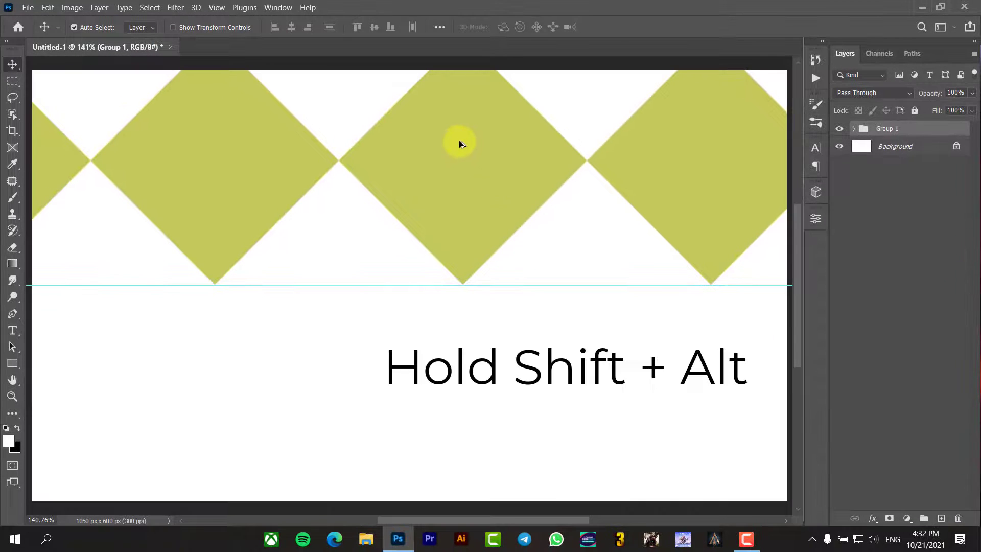
# Duplicate the diamond group straight down so its upper tips meet the guide, and collapse both groups in the layer list.
pyautogui.moveTo(461, 141); pyautogui.dragTo(447, 386)
pyautogui.click(853, 128)
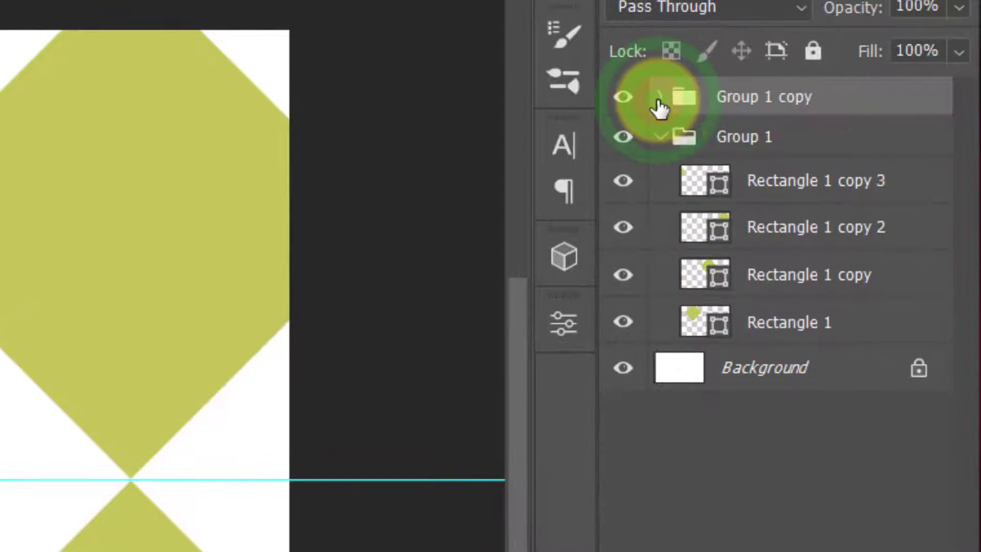
pyautogui.click(661, 137)
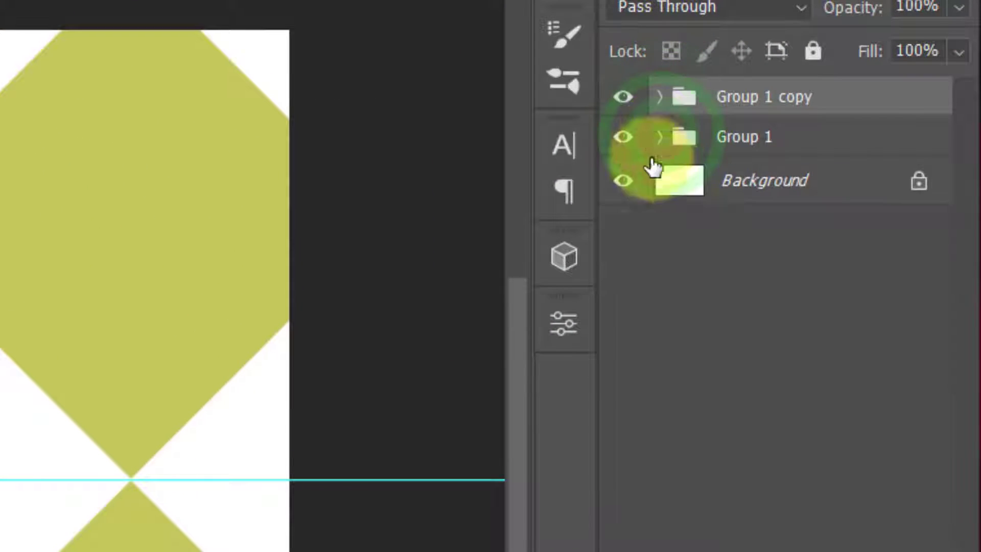
# Draw a triangle about 322 by 146 px directly above the Background layer, its base on the guide in the white gap between the first two diamonds.
pyautogui.click(832, 188)
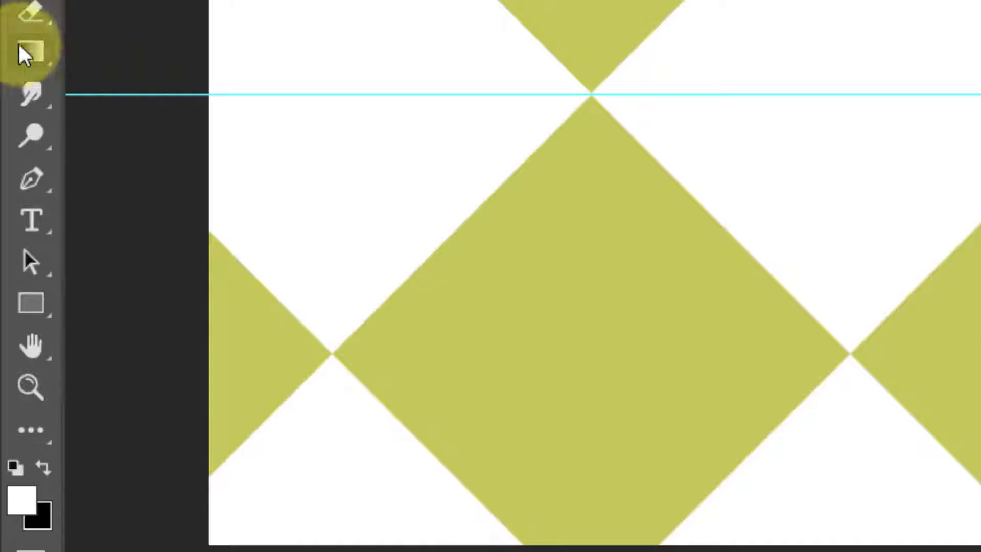
pyautogui.click(37, 306)
pyautogui.click(157, 369)
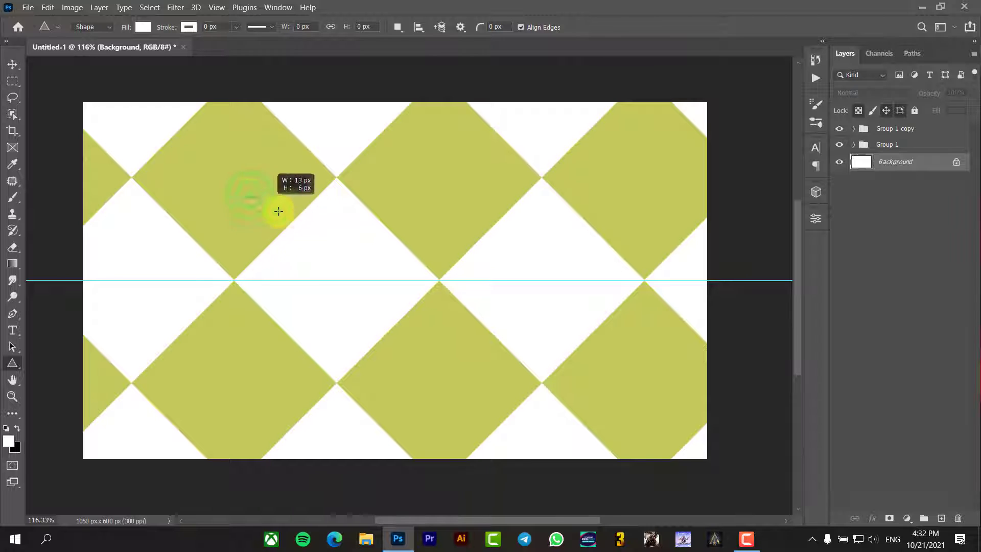
pyautogui.moveTo(403, 273); pyautogui.dragTo(439, 277)
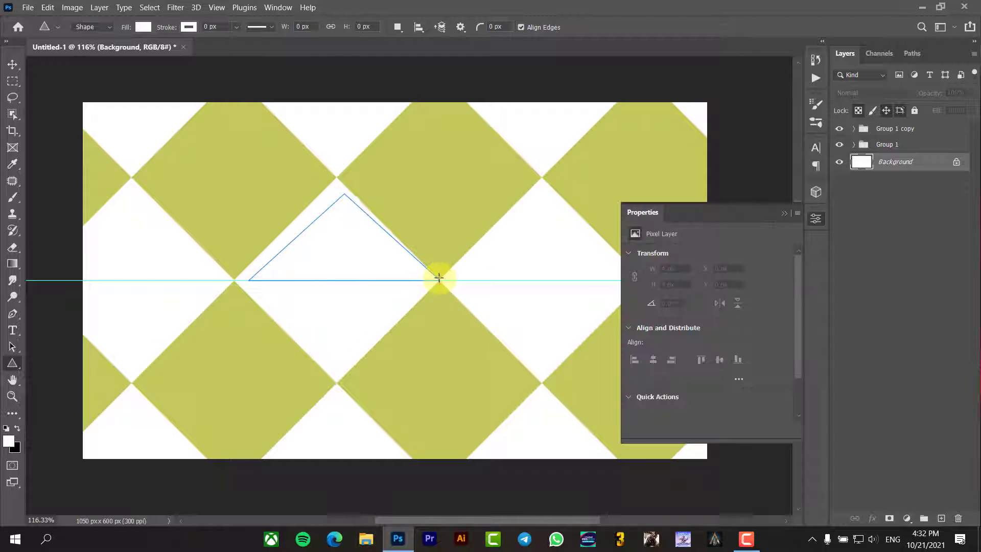
pyautogui.click(784, 213)
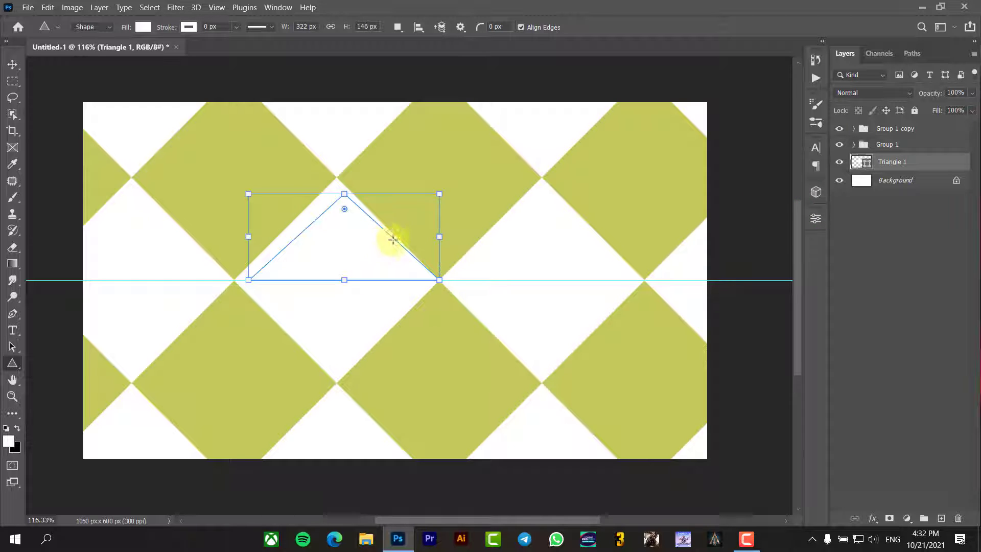
pyautogui.scroll(10, 439, 278)
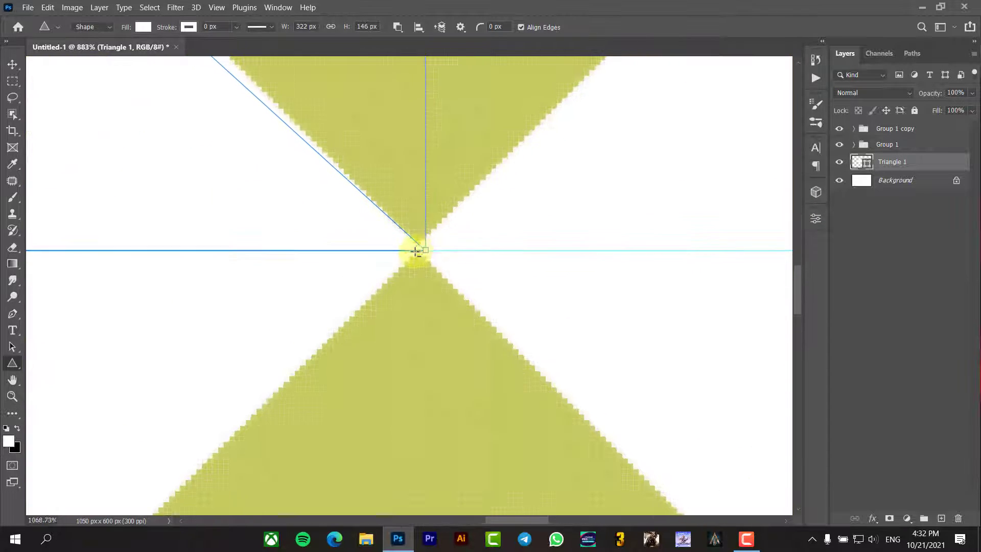
# Resize the triangle to about 346 by 174 px so its corners meet the tips of the surrounding diamonds and its base stays on the guide.
pyautogui.scroll(2, 416, 251)
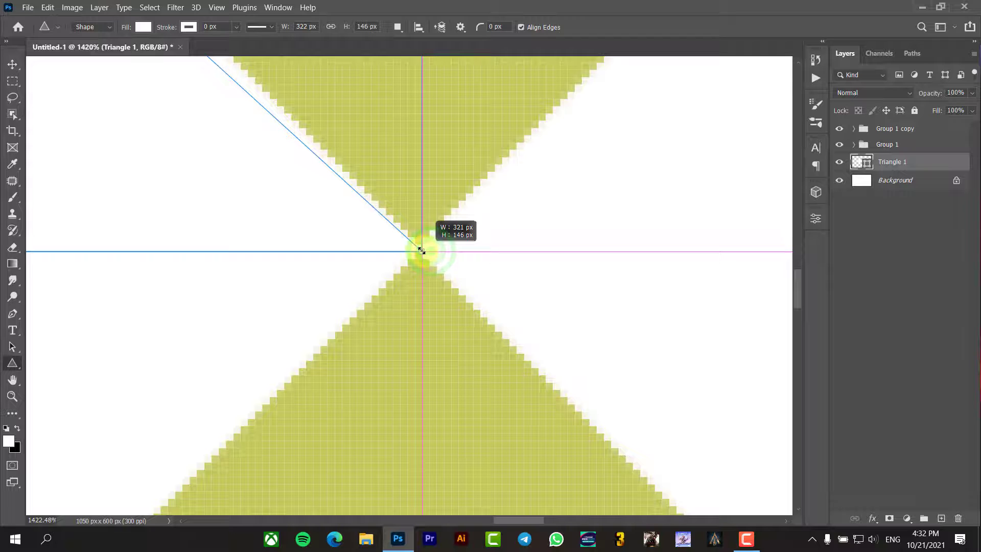
pyautogui.moveTo(314, 278); pyautogui.dragTo(554, 282)
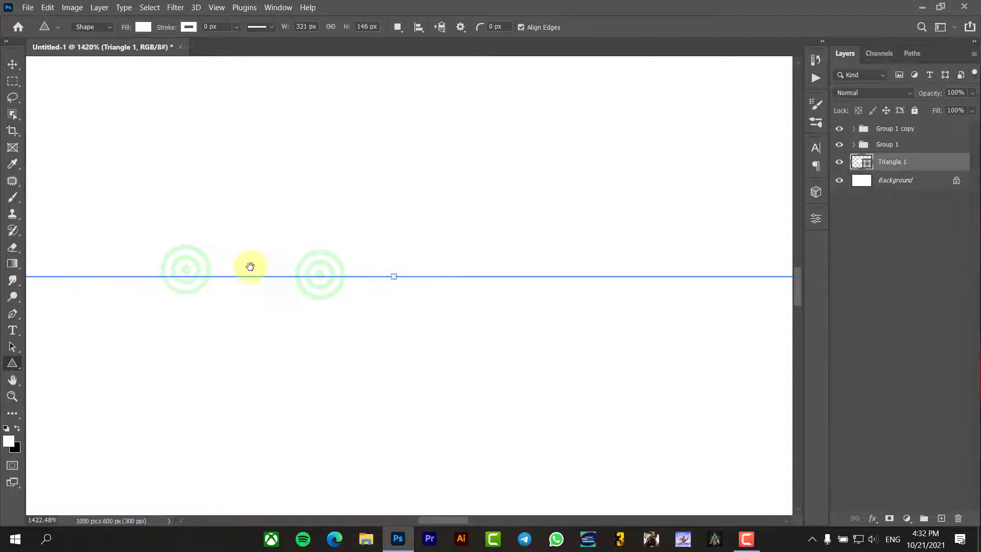
pyautogui.moveTo(228, 285)
pyautogui.mouseDown()
pyautogui.moveTo(642, 285)
pyautogui.moveTo(304, 278)
pyautogui.mouseUp()
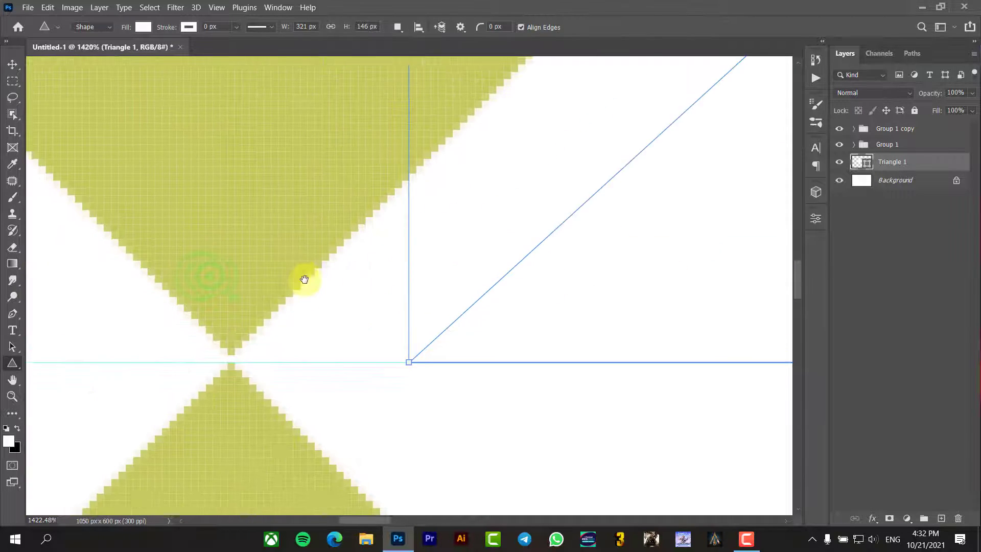
pyautogui.moveTo(410, 362); pyautogui.dragTo(239, 358)
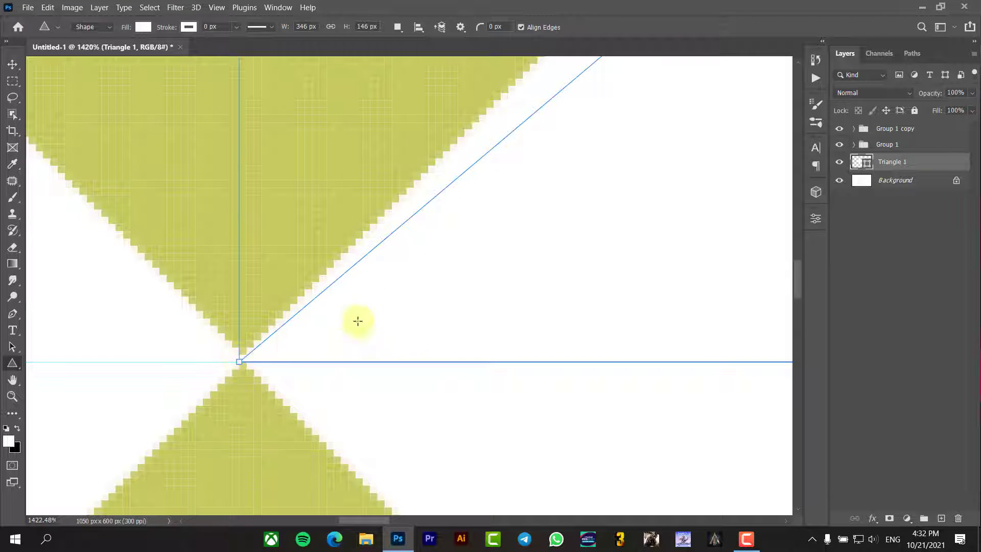
pyautogui.moveTo(543, 254)
pyautogui.mouseDown()
pyautogui.moveTo(492, 269)
pyautogui.moveTo(596, 245)
pyautogui.moveTo(387, 392)
pyautogui.moveTo(375, 438)
pyautogui.mouseUp()
pyautogui.moveTo(477, 313); pyautogui.dragTo(490, 108)
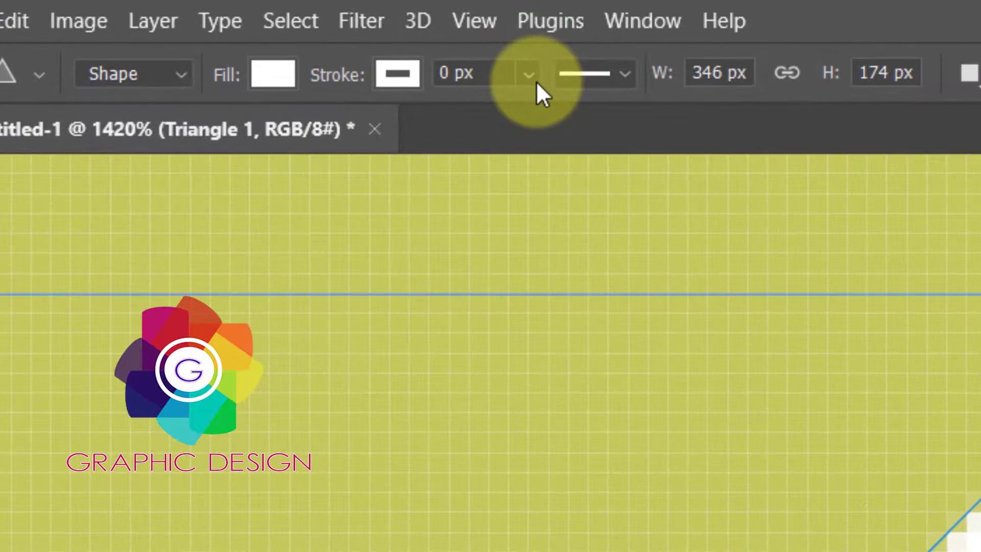
# Change the triangle's fill to a dark olive shade of the diamonds' yellow-green.
pyautogui.click(529, 77)
pyautogui.click(501, 75)
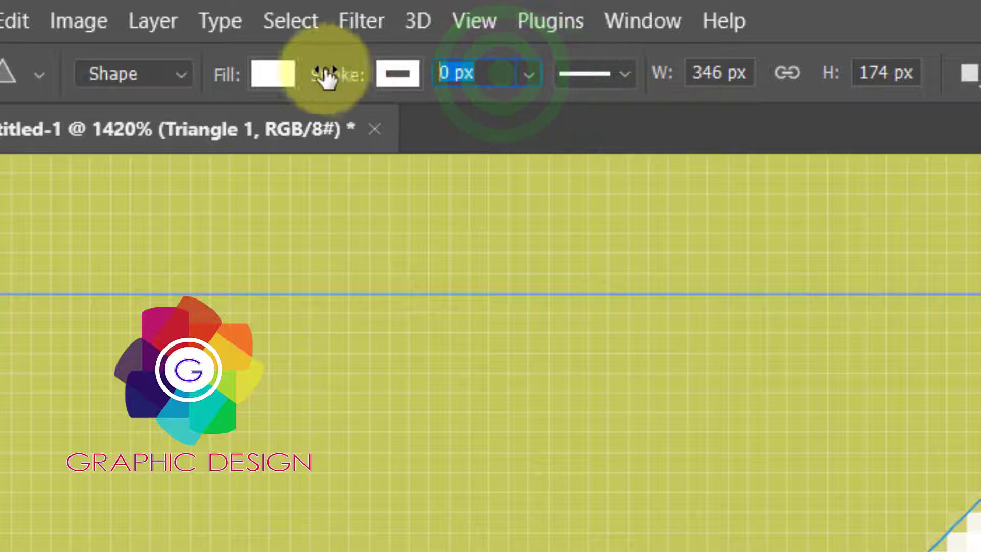
pyautogui.click(271, 75)
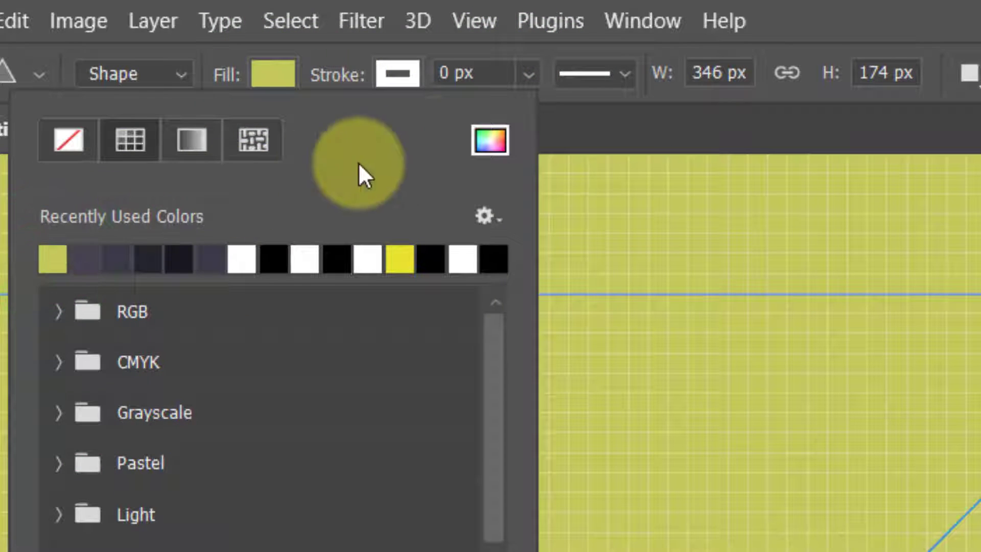
pyautogui.click(505, 138)
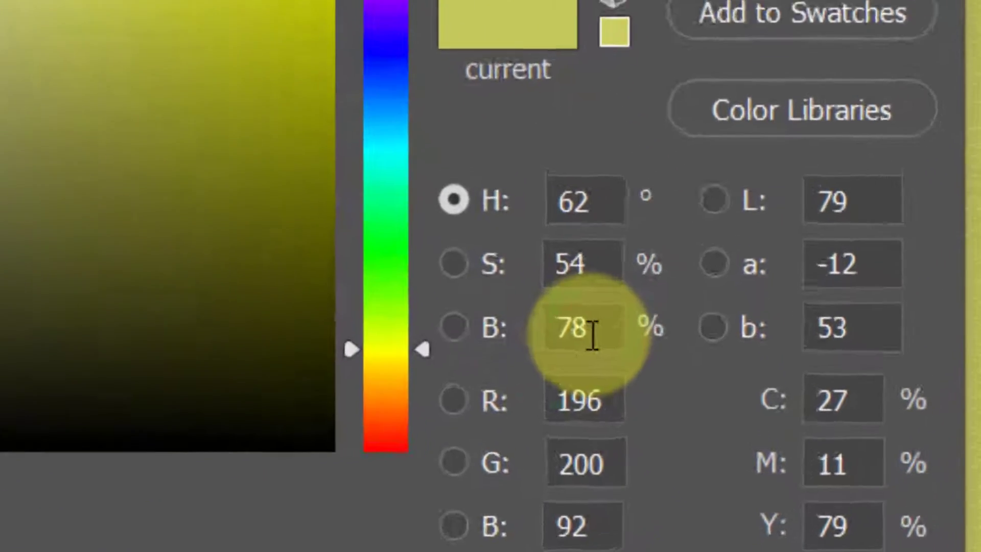
pyautogui.moveTo(645, 364); pyautogui.dragTo(621, 366)
pyautogui.moveTo(505, 327); pyautogui.dragTo(483, 328)
pyautogui.moveTo(574, 317); pyautogui.dragTo(561, 324)
pyautogui.click(498, 223)
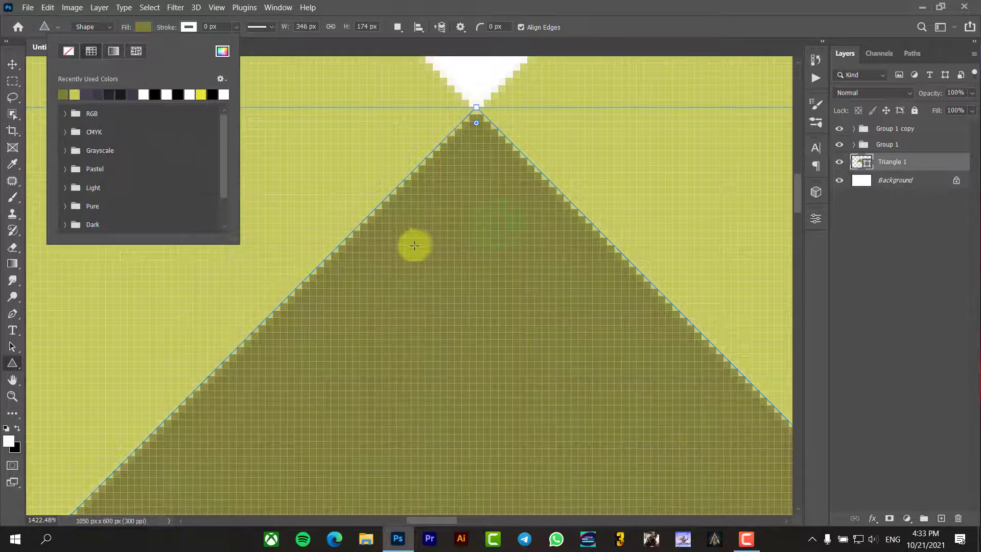
pyautogui.click(402, 5)
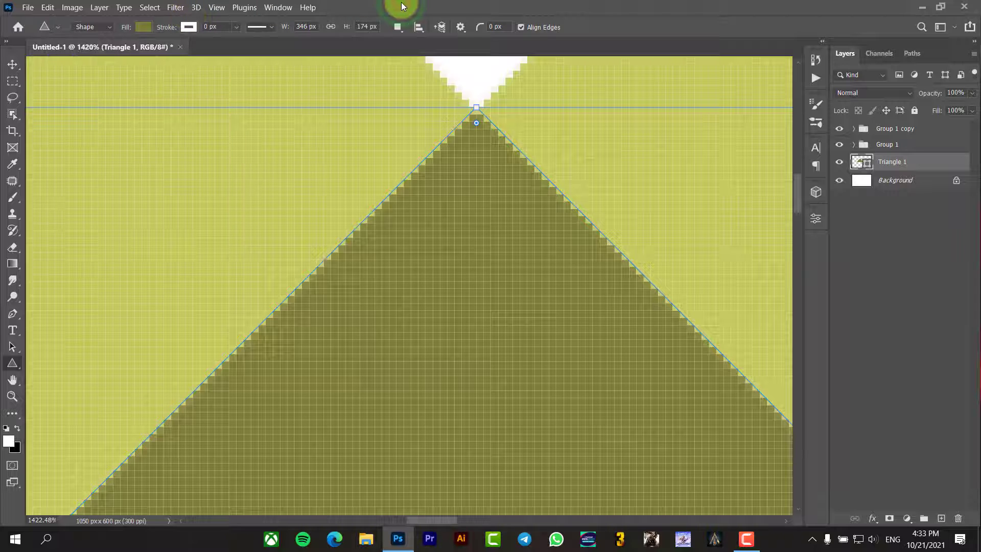
# Duplicate the dark triangle three times along the guide, corner to corner, so the row spans the full canvas width.
pyautogui.hotkey('ctrl', '0')
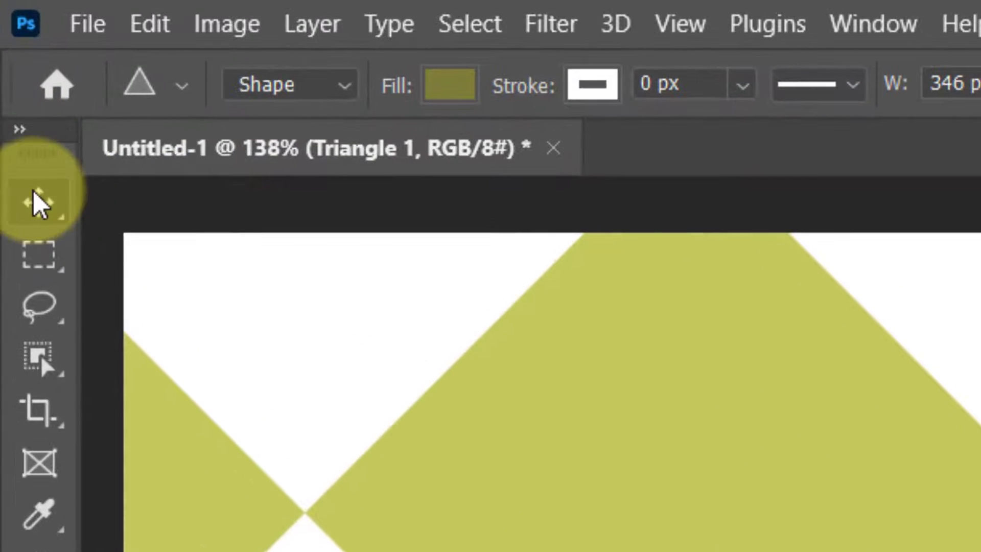
pyautogui.click(12, 64)
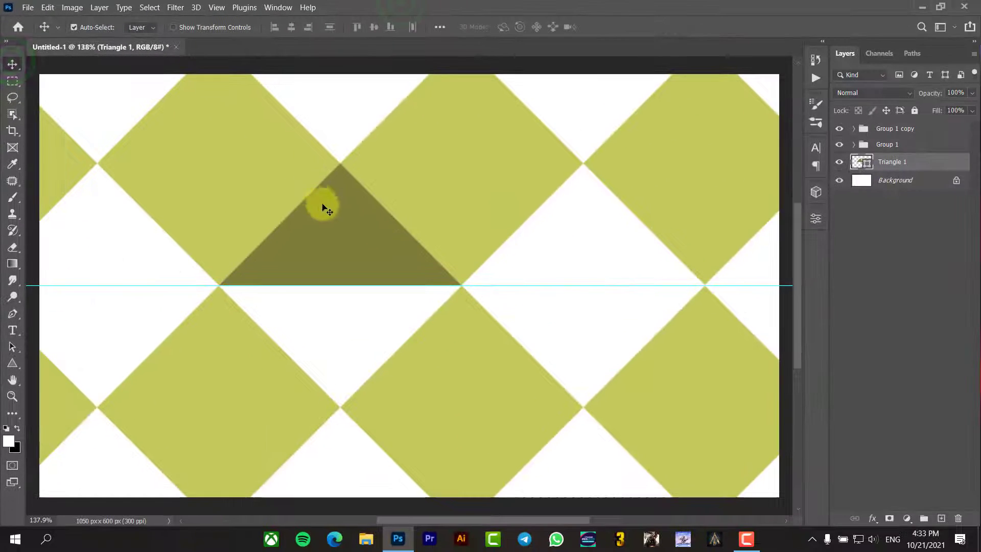
pyautogui.moveTo(326, 225); pyautogui.dragTo(132, 312)
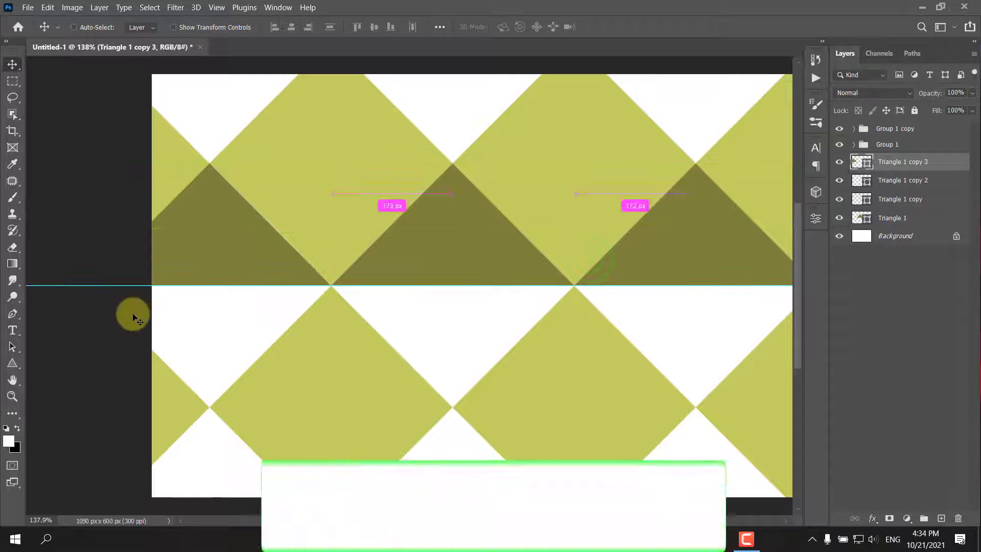
# Group the four triangle layers and duplicate the group straight down into the gaps beneath the lower diamond row.
pyautogui.scroll(-2, 131, 312)
pyautogui.keyDown('shift'); pyautogui.click(945, 199); pyautogui.keyUp('shift')
pyautogui.hotkey('ctrl', 'g')
pyautogui.moveTo(510, 184); pyautogui.dragTo(514, 393)
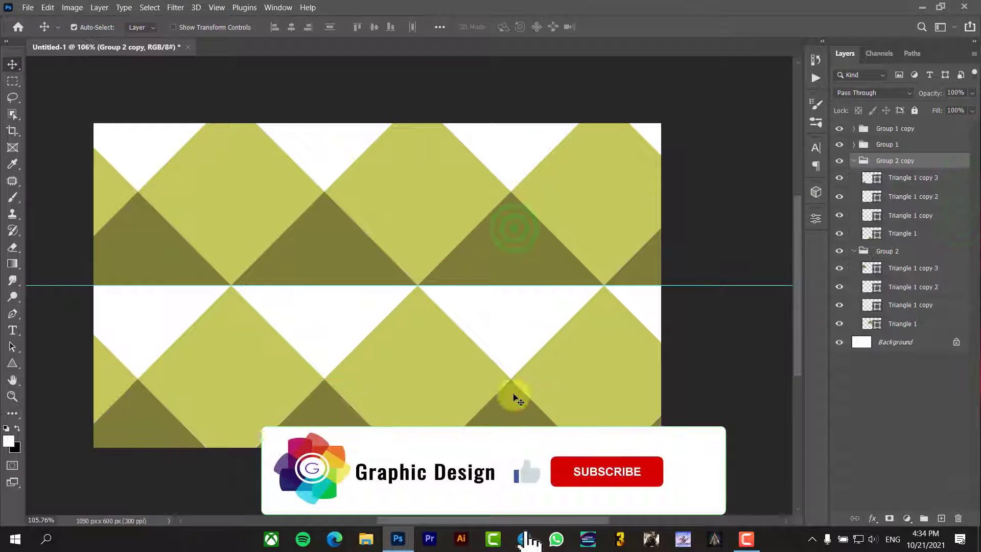
# Duplicate the lower triangle group, flip the copy vertically and move it up into the white gaps along the canvas's upper edge.
pyautogui.click(853, 177)
pyautogui.hotkey('ctrl', 't')
pyautogui.rightClick(397, 137)
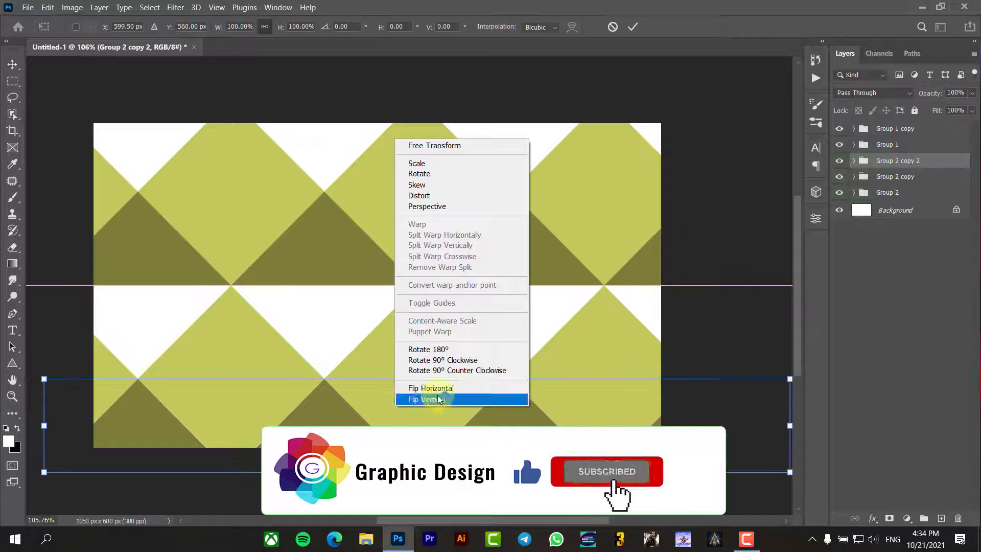
pyautogui.click(419, 401)
pyautogui.moveTo(429, 439); pyautogui.dragTo(454, 148)
pyautogui.press('Return')
# Recolor the four triangles in the flipped group, Group 2 copy 2, with a light yellow fill.
pyautogui.click(854, 161)
pyautogui.keyDown('shift'); pyautogui.click(902, 233); pyautogui.keyUp('shift')
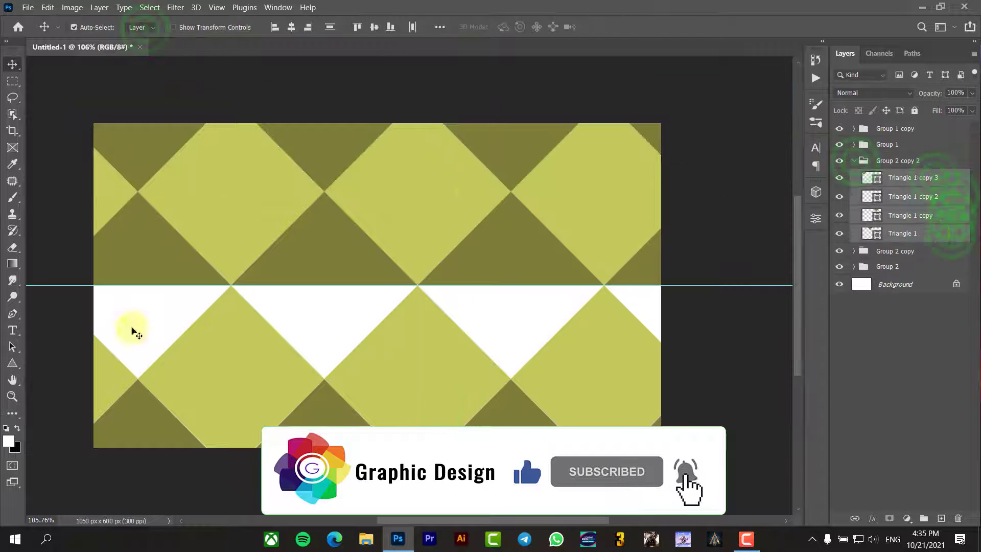
pyautogui.press('a')
pyautogui.click(144, 27)
pyautogui.click(222, 51)
pyautogui.click(610, 221)
pyautogui.doubleClick(420, 358)
pyautogui.press('Return')
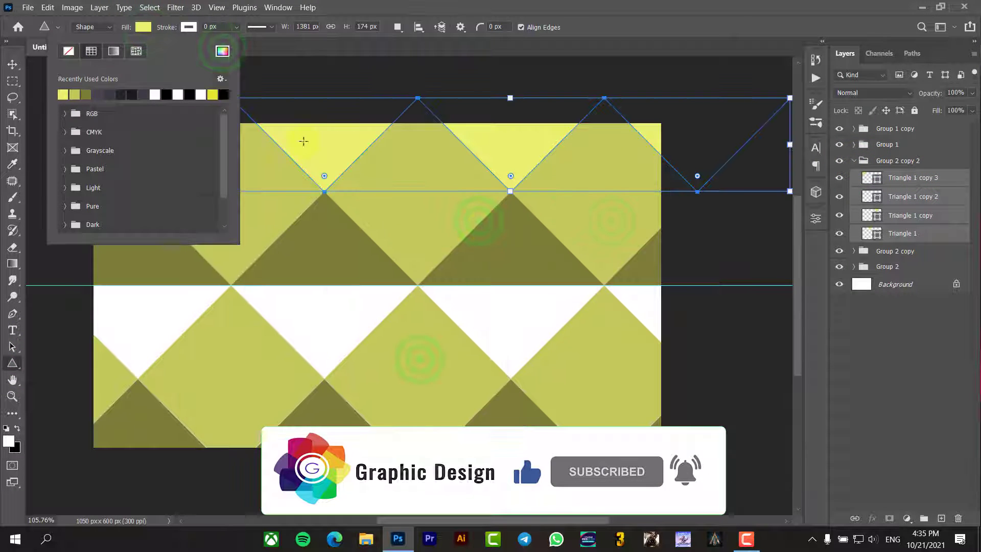
pyautogui.click(508, 41)
# Collapse the light yellow triangle group and duplicate it straight down into the white gaps below the guide.
pyautogui.scroll(-2, 422, 258)
pyautogui.click(13, 63)
pyautogui.moveTo(345, 169); pyautogui.dragTo(354, 278)
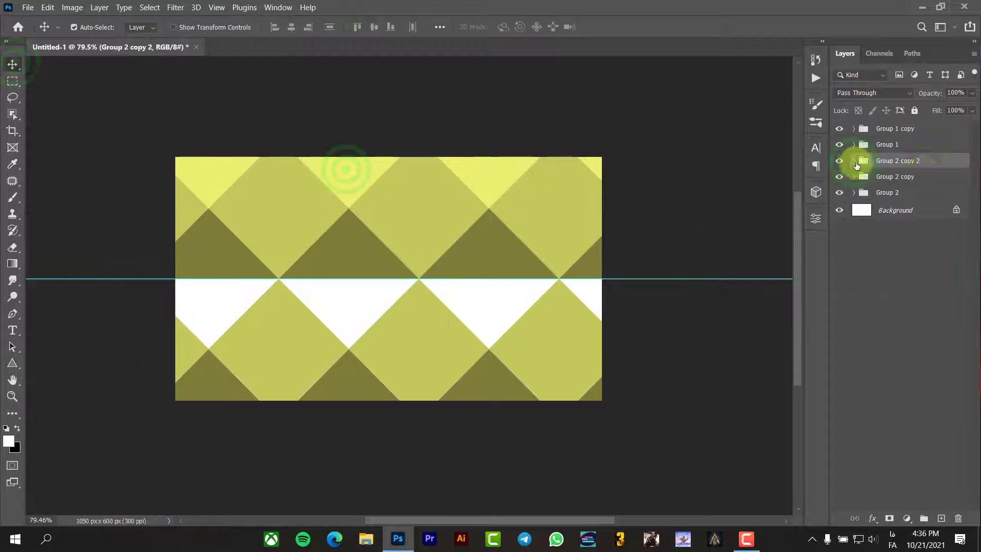
pyautogui.hotkey('ctrl', 'j')
pyautogui.moveTo(795, 278); pyautogui.dragTo(350, 313)
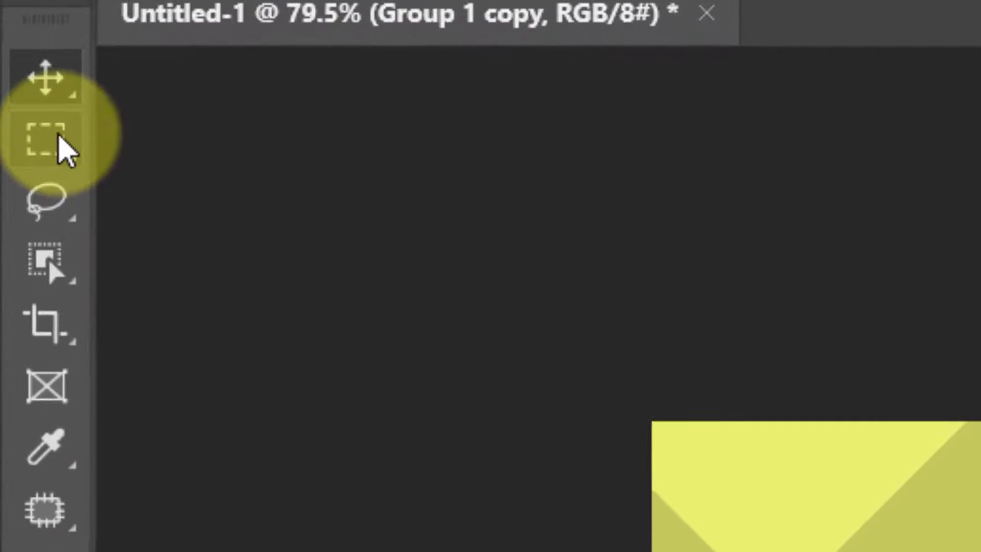
# Select the lower half of the canvas below the guide with the Rectangular Marquee and add a Gradient fill layer above all groups.
pyautogui.click(13, 81)
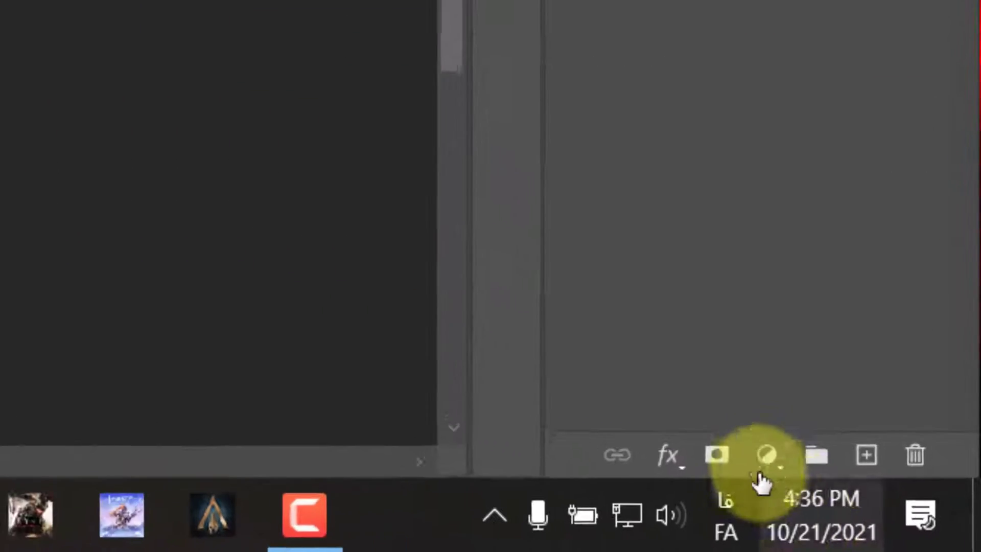
pyautogui.click(907, 518)
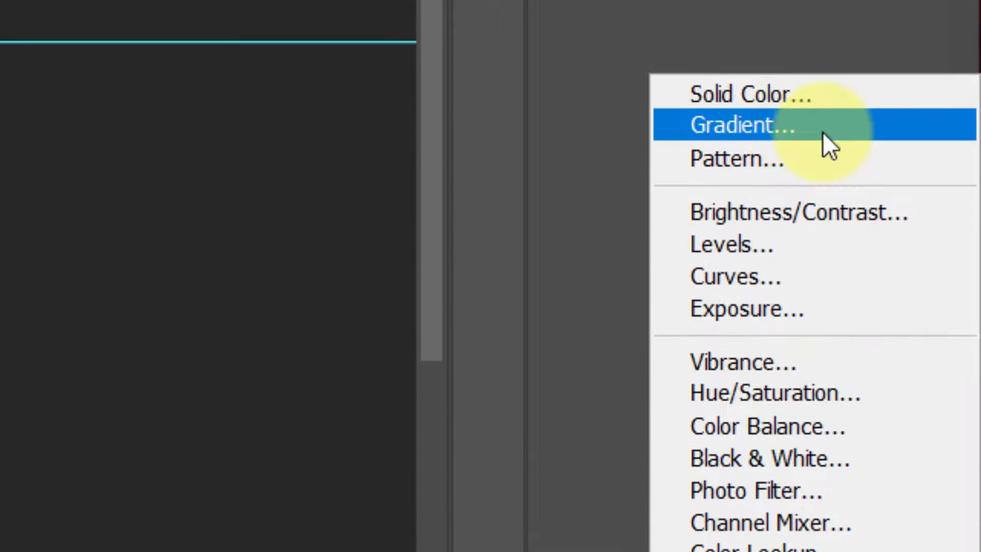
pyautogui.click(824, 130)
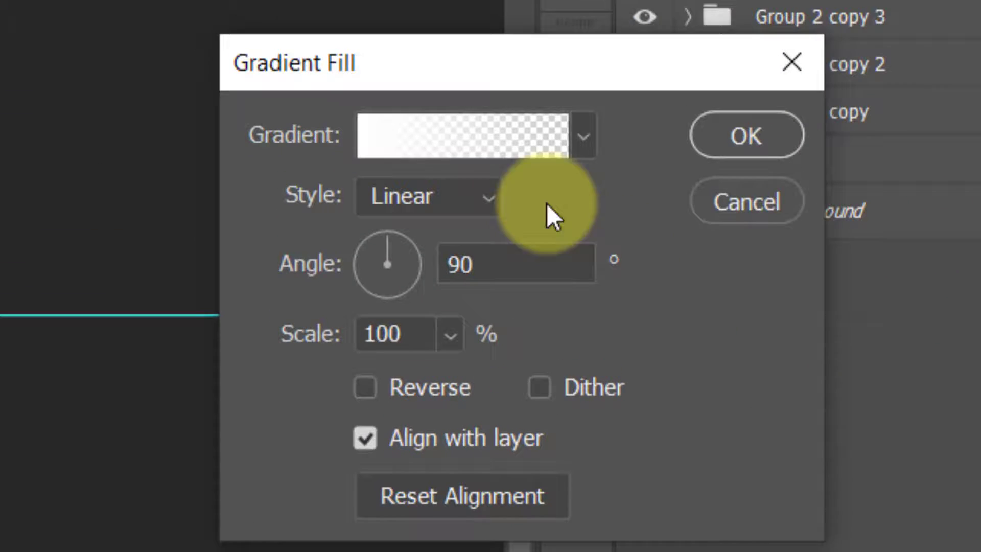
# Edit the fill layer's gradient, setting both its start and end color stops to black.
pyautogui.click(480, 137)
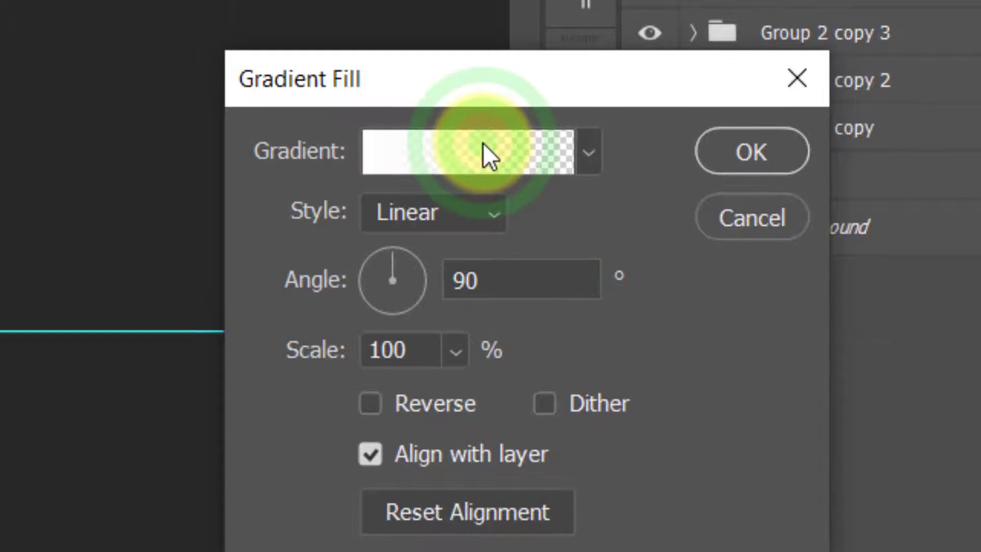
pyautogui.click(235, 438)
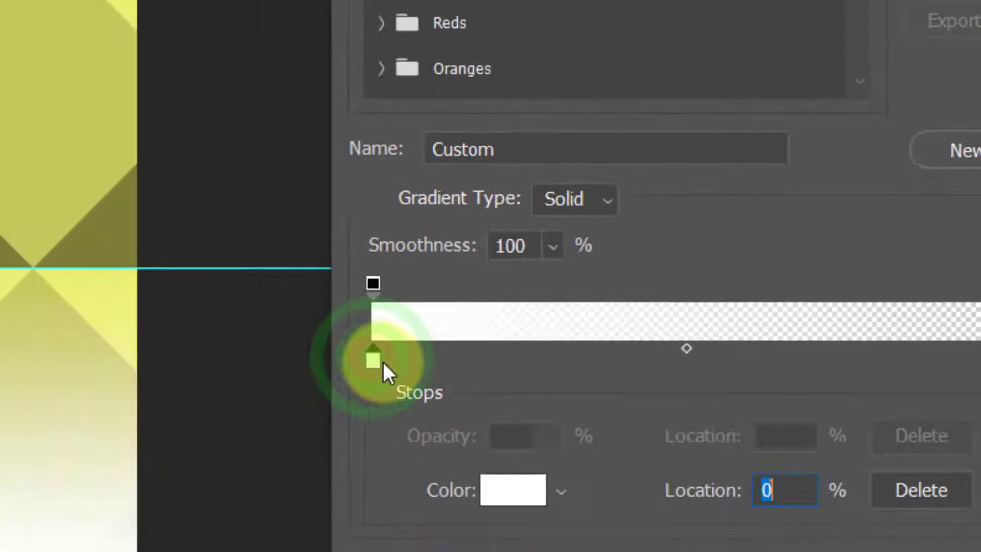
pyautogui.click(514, 491)
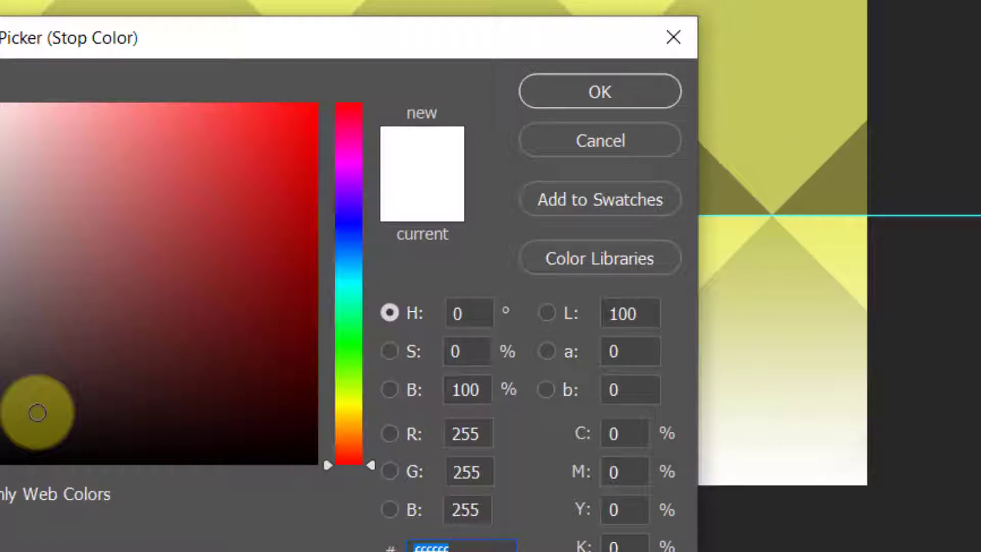
pyautogui.moveTo(36, 412); pyautogui.dragTo(0, 488)
pyautogui.click(690, 86)
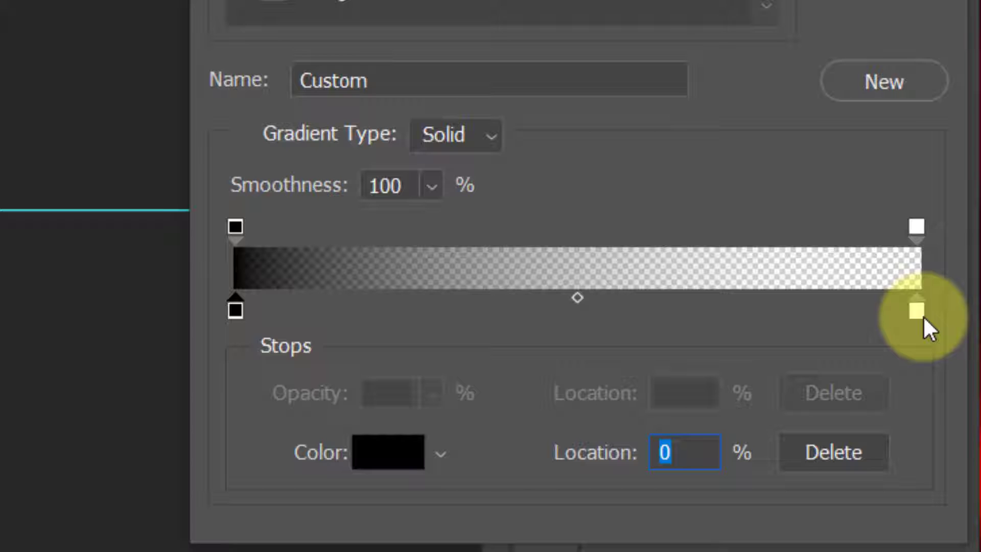
pyautogui.click(923, 316)
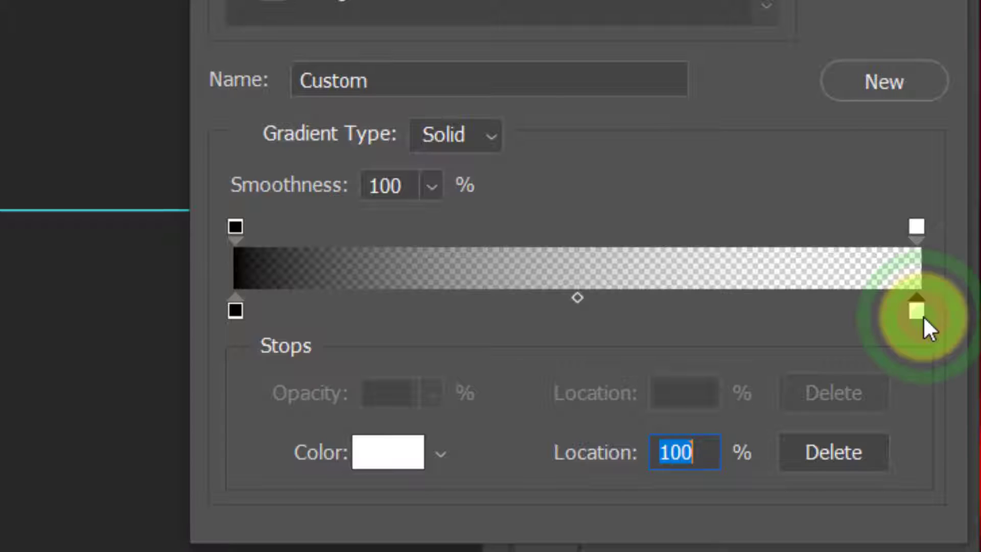
pyautogui.click(389, 462)
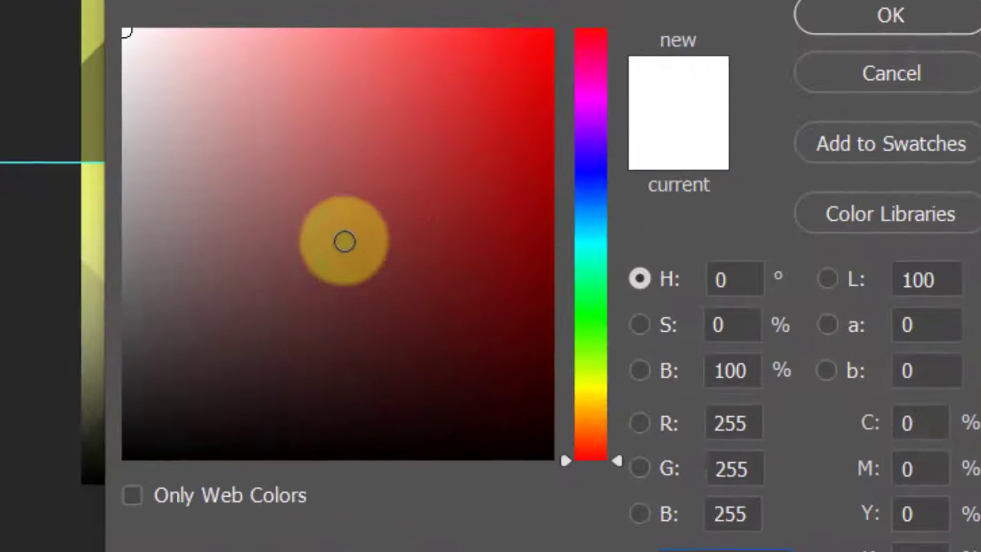
pyautogui.moveTo(345, 241); pyautogui.dragTo(120, 462)
pyautogui.click(867, 20)
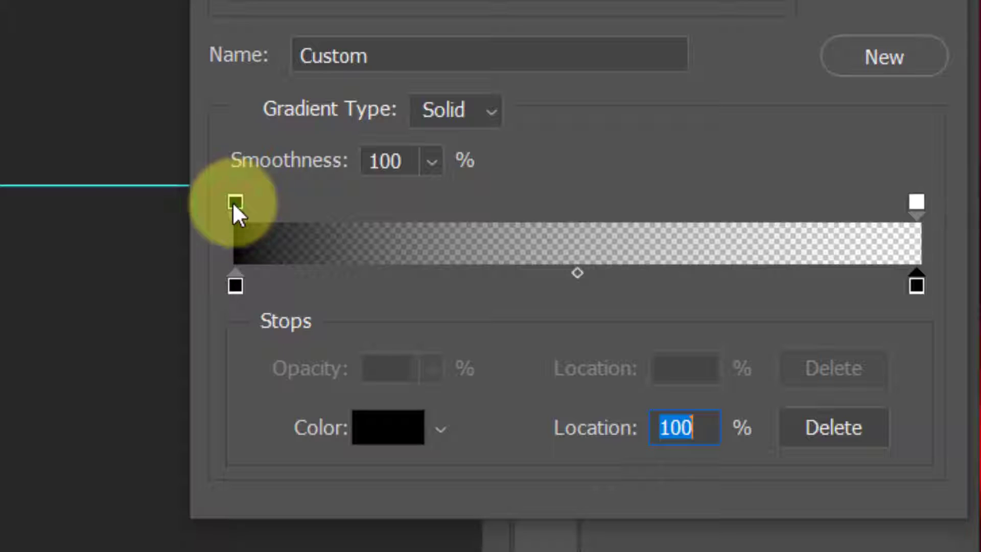
# Set the gradient's opacity stops to 100% at location 0 and 0% at location 100, and accept the gradient.
pyautogui.click(235, 203)
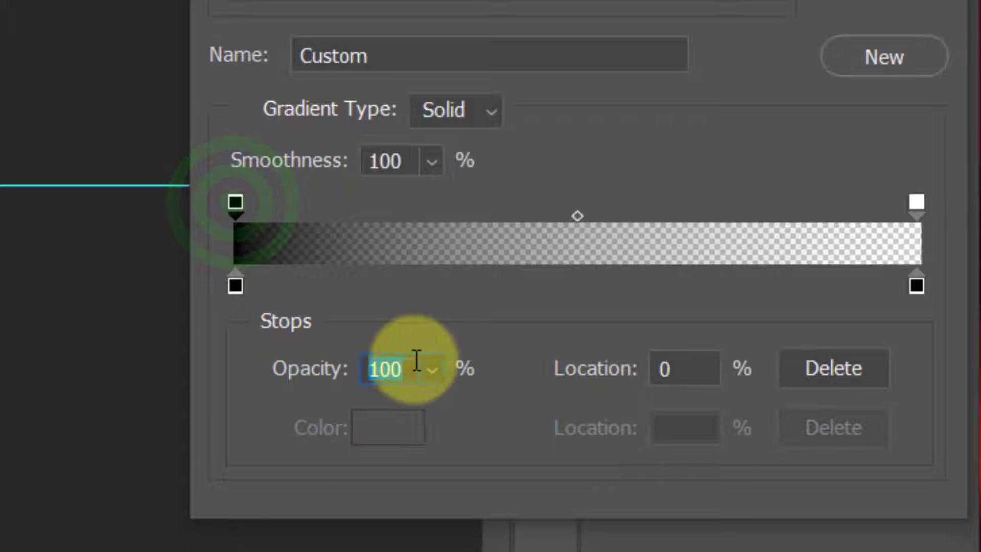
pyautogui.click(432, 369)
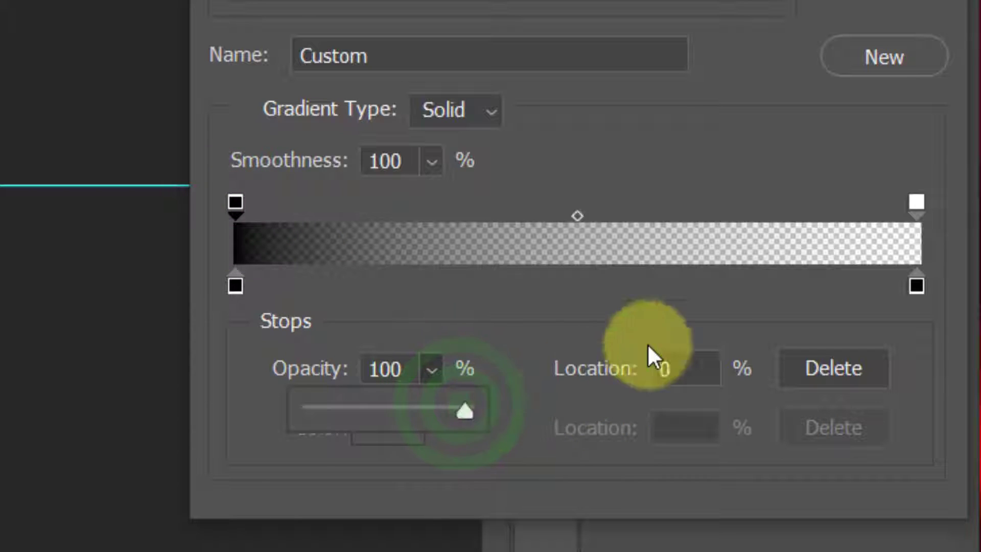
pyautogui.click(917, 205)
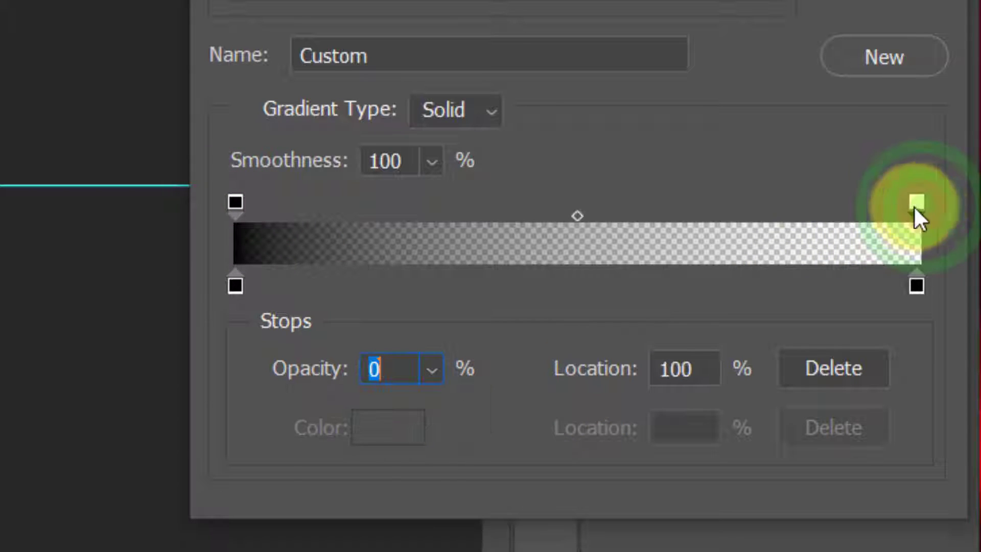
pyautogui.click(435, 373)
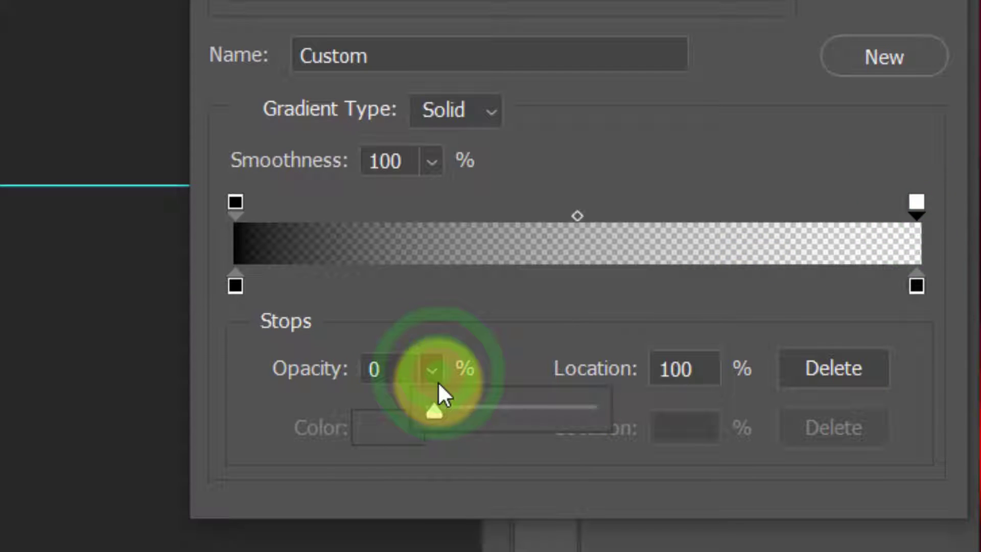
pyautogui.click(438, 412)
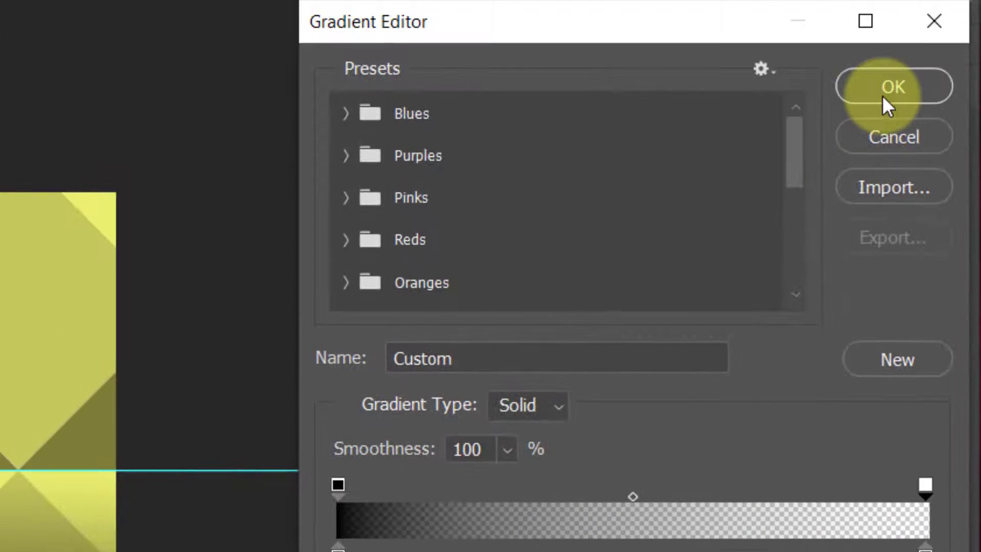
pyautogui.click(882, 97)
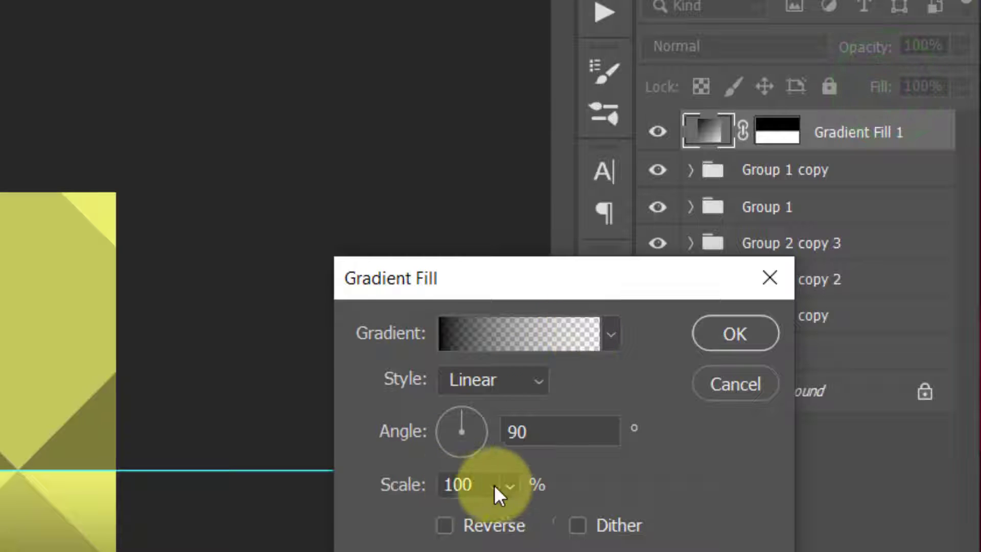
# Accept the linear black-to-transparent gradient fill at 90° and set the fill layer's opacity to 77%.
pyautogui.click(750, 332)
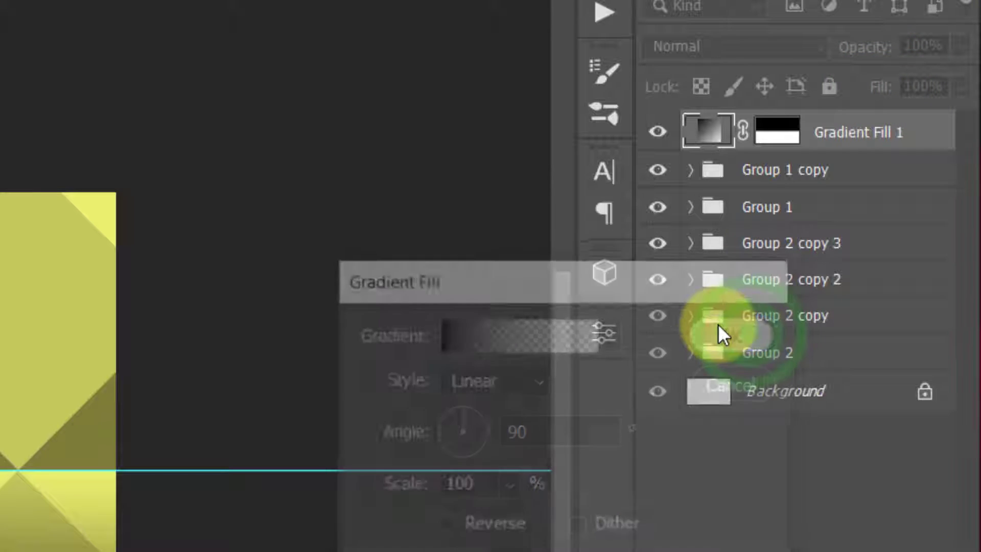
pyautogui.moveTo(958, 44); pyautogui.dragTo(937, 104)
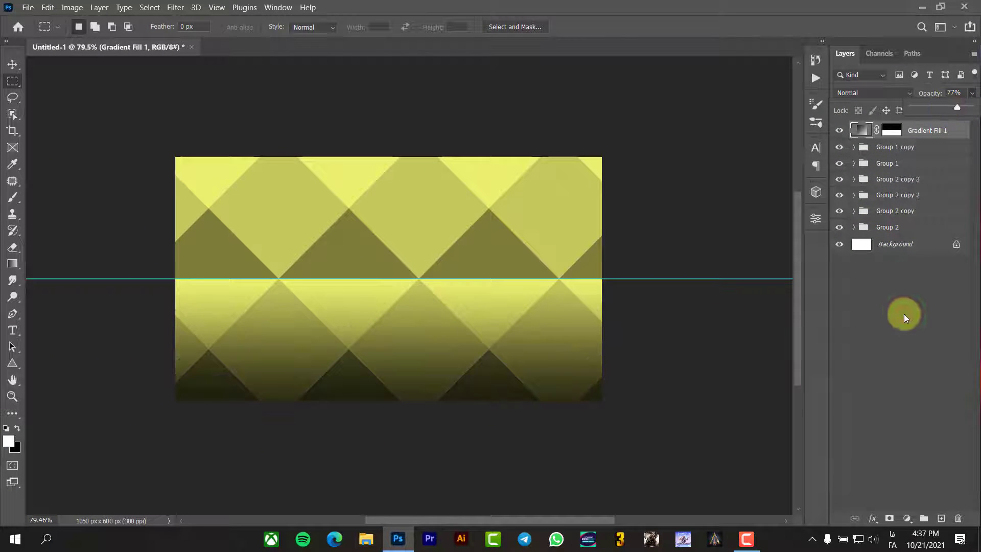
pyautogui.click(910, 325)
# Clear the horizontal guide from the document.
pyautogui.hotkey('ctrl', '+')
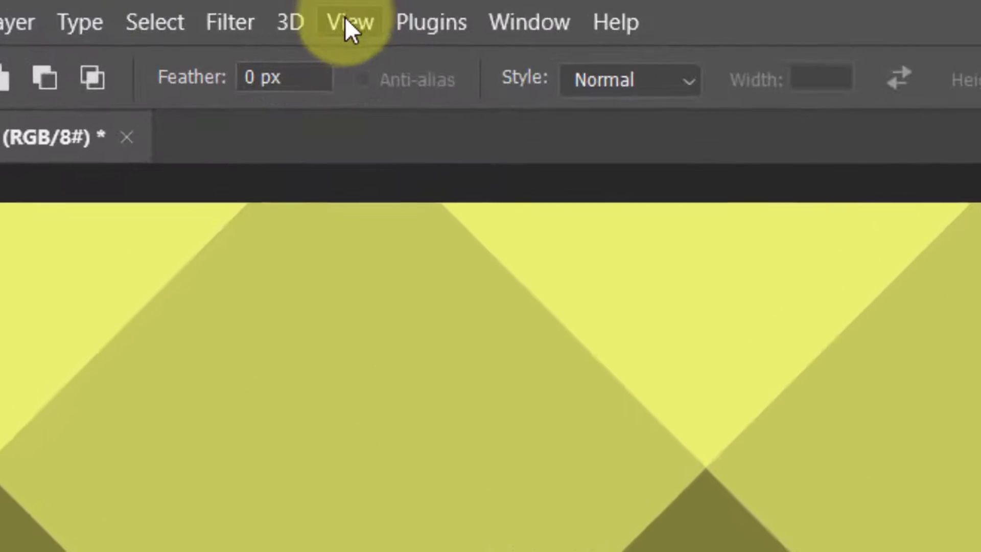
pyautogui.click(346, 15)
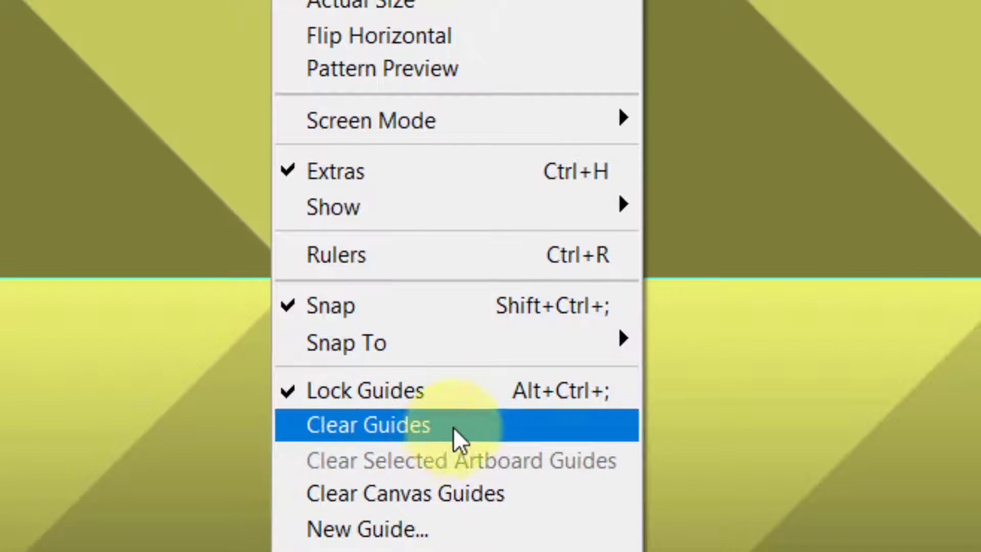
pyautogui.click(482, 416)
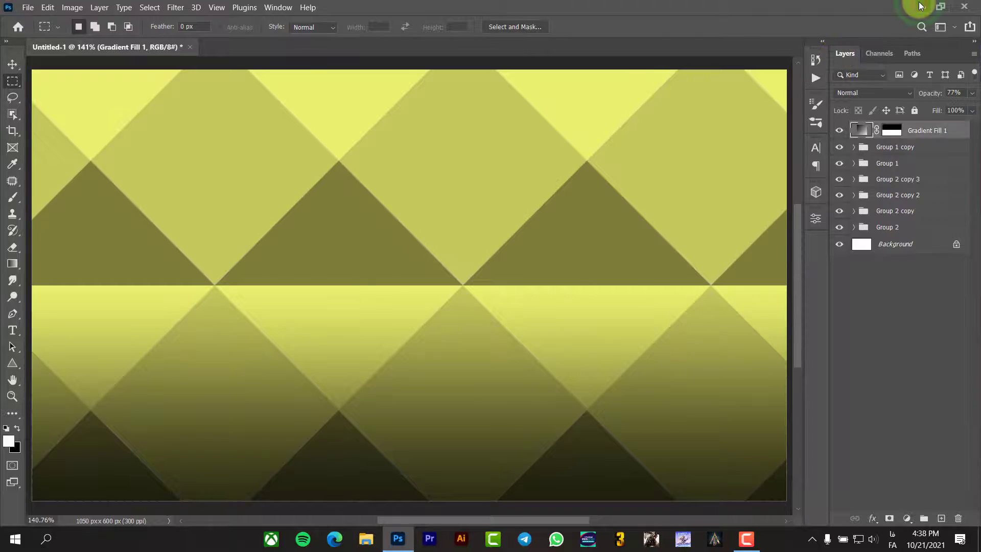
# Open the Outline Logo image from the desktop as its own document and copy its logo layer into Untitled-1.
pyautogui.click(918, 6)
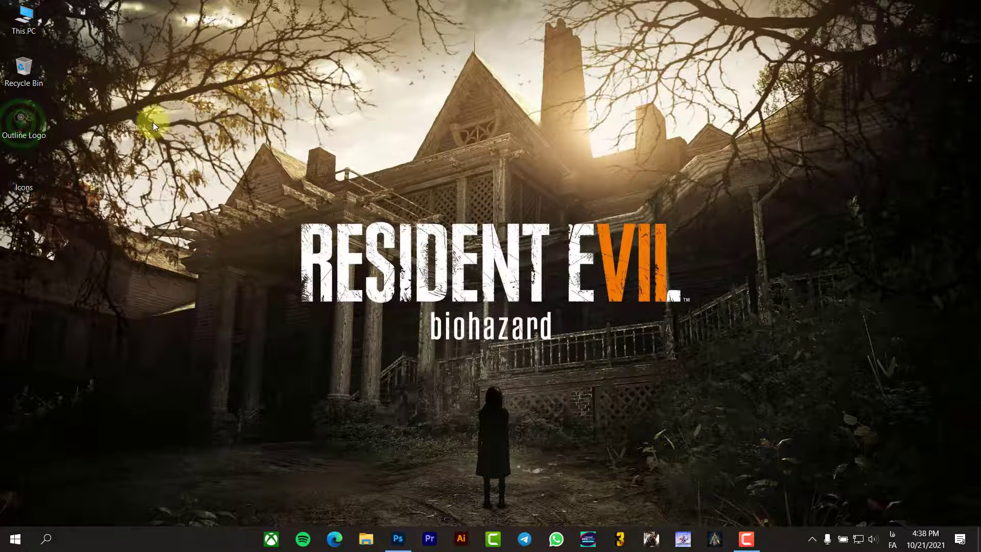
pyautogui.moveTo(407, 546); pyautogui.dragTo(328, 135)
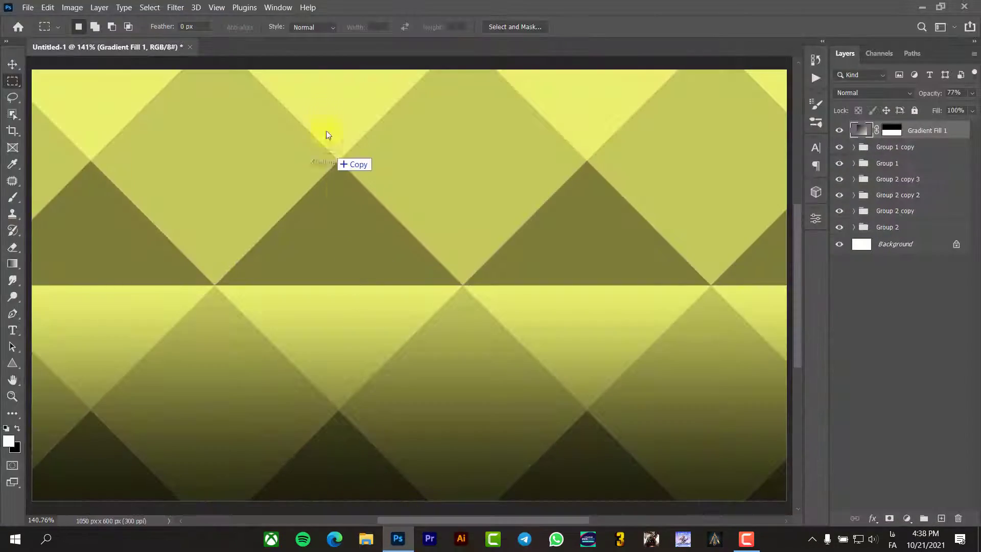
pyautogui.moveTo(305, 37); pyautogui.dragTo(305, 36)
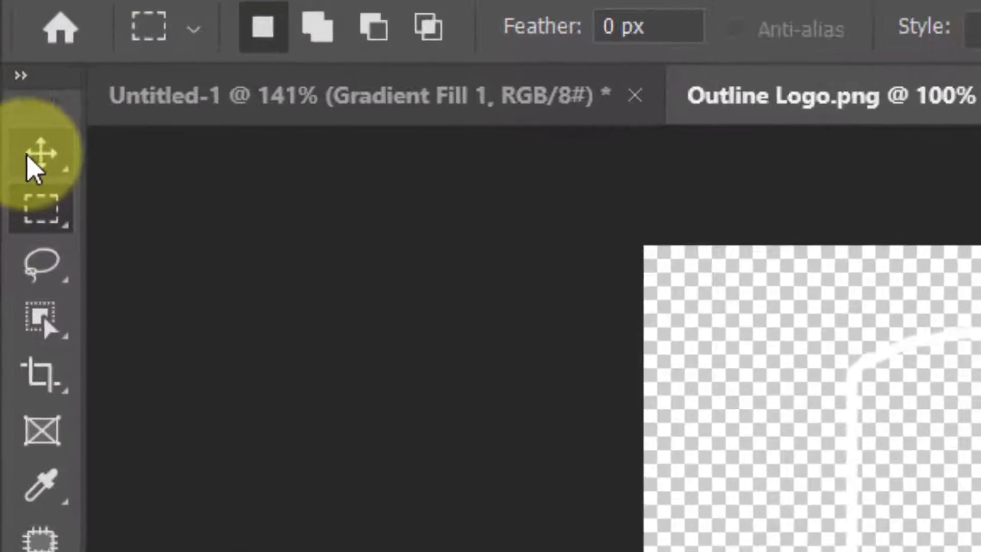
pyautogui.click(12, 64)
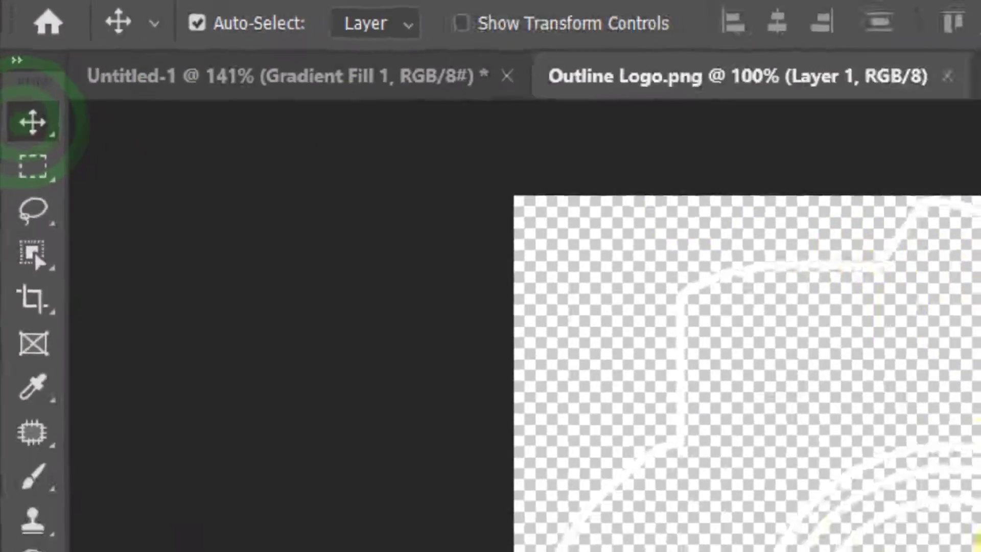
pyautogui.moveTo(657, 438); pyautogui.dragTo(683, 435)
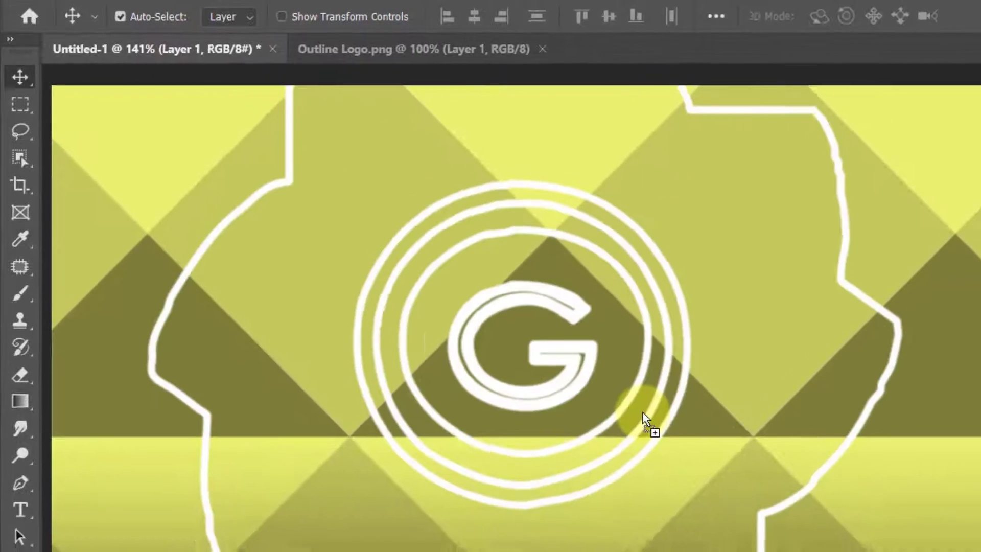
# Scale the white outline logo down to a small emblem and place it just above the middle of the card.
pyautogui.hotkey('ctrl', 't')
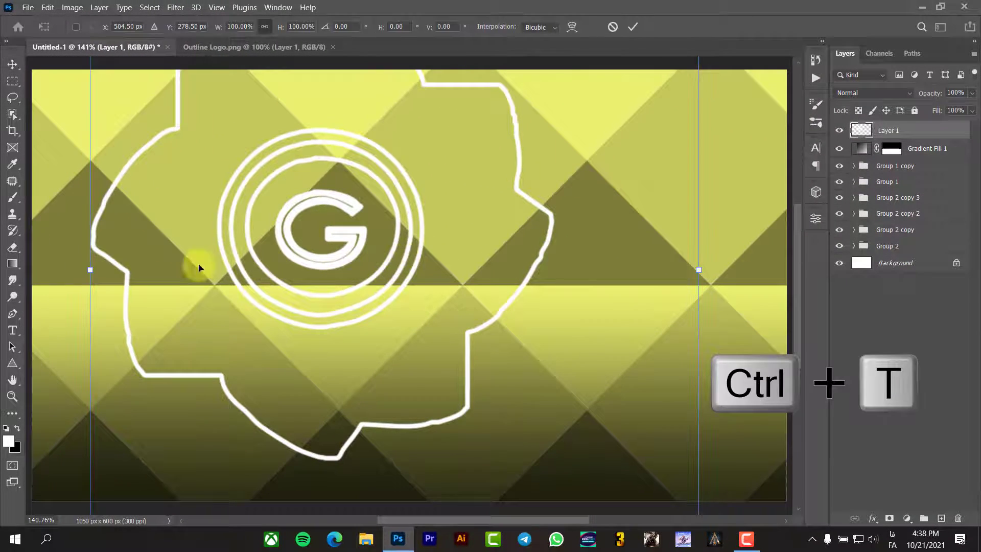
pyautogui.moveTo(88, 264); pyautogui.dragTo(587, 236)
pyautogui.moveTo(636, 271); pyautogui.dragTo(432, 247)
pyautogui.press('Return')
pyautogui.scroll(-2, 532, 197)
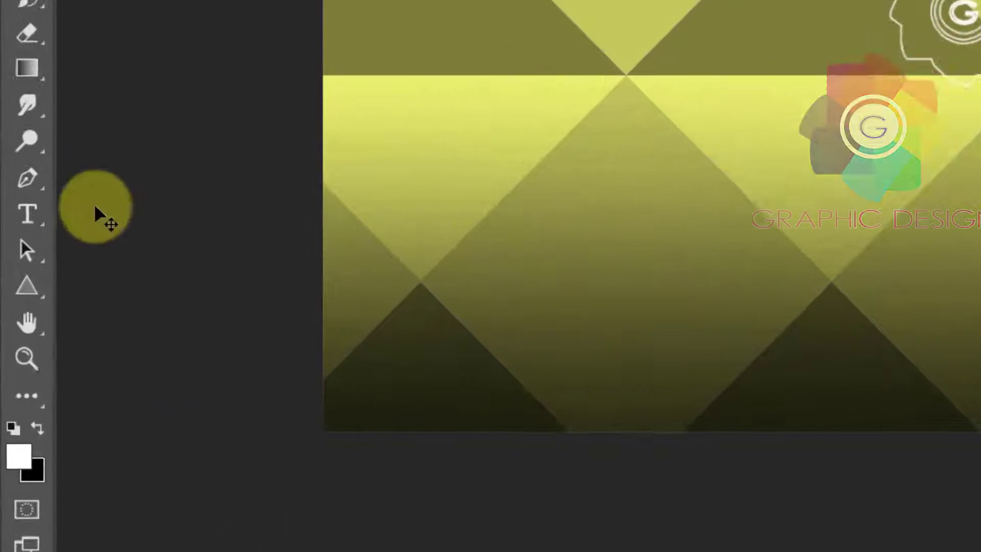
# Draw a horizontal text box under the logo, starting at the card's middle line and spanning about half its width.
pyautogui.click(25, 214)
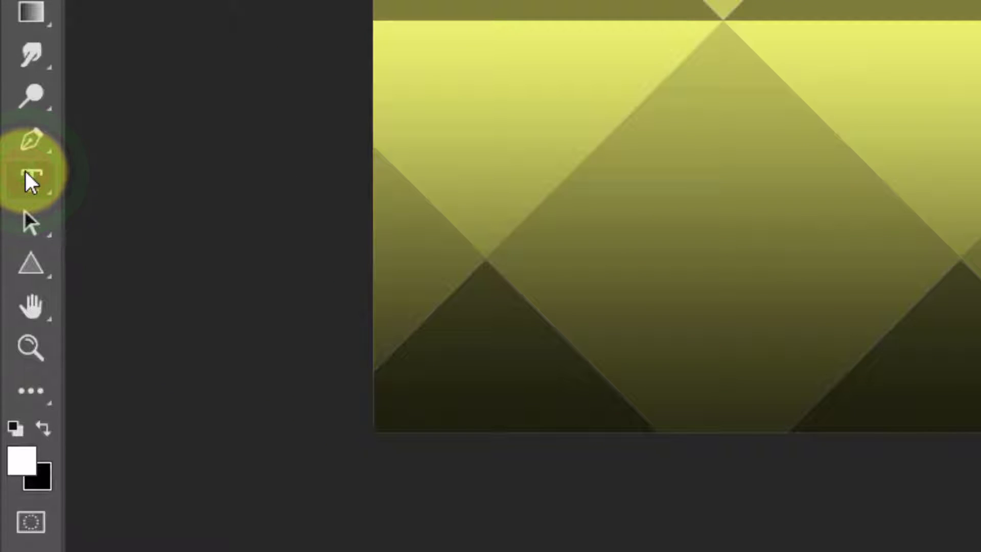
pyautogui.rightClick(30, 175)
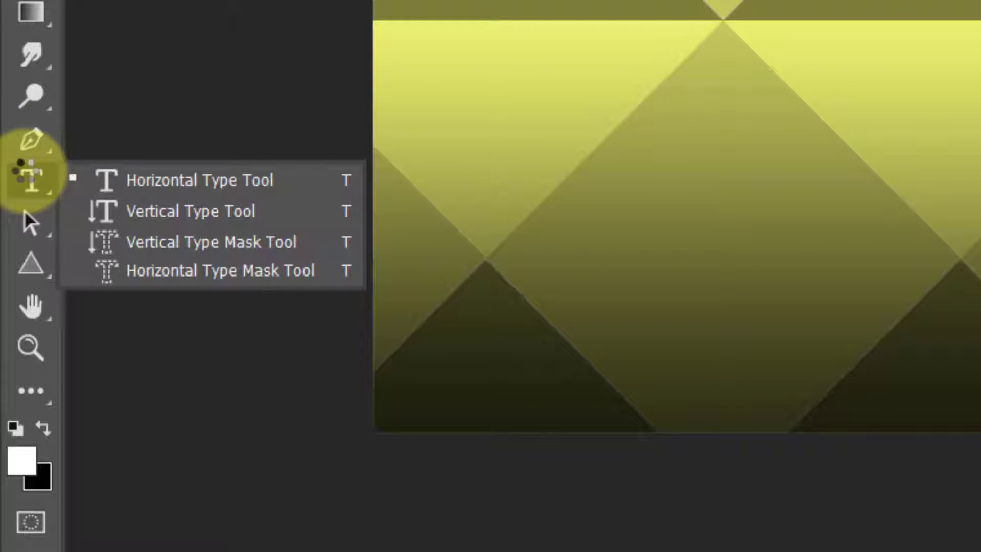
pyautogui.click(119, 179)
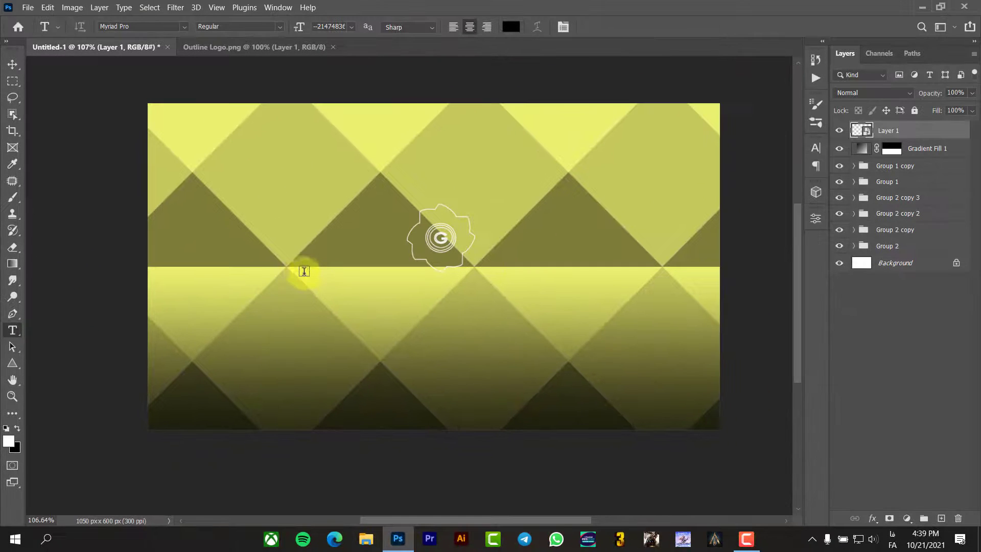
pyautogui.moveTo(321, 278); pyautogui.dragTo(581, 352)
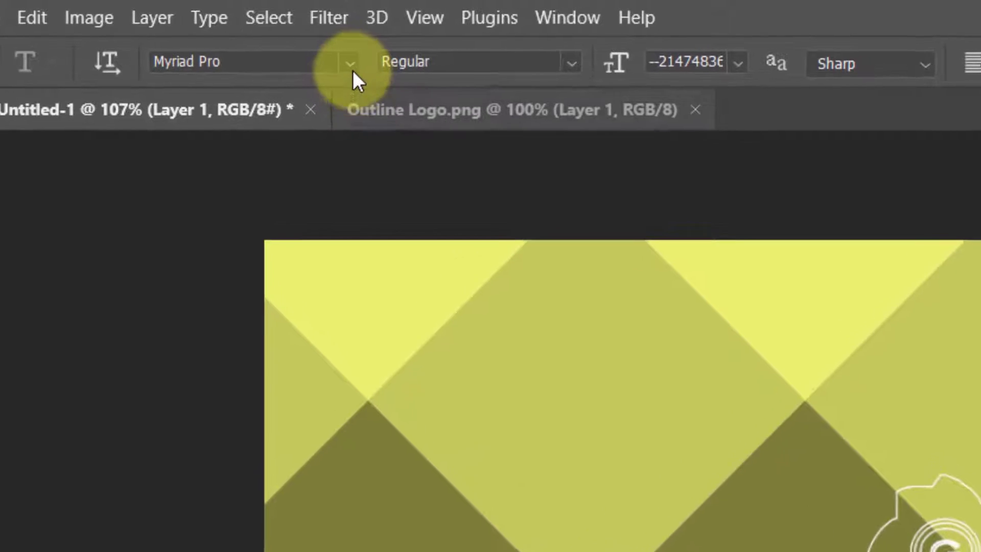
# Set the text's font to Century Gothic.
pyautogui.click(185, 28)
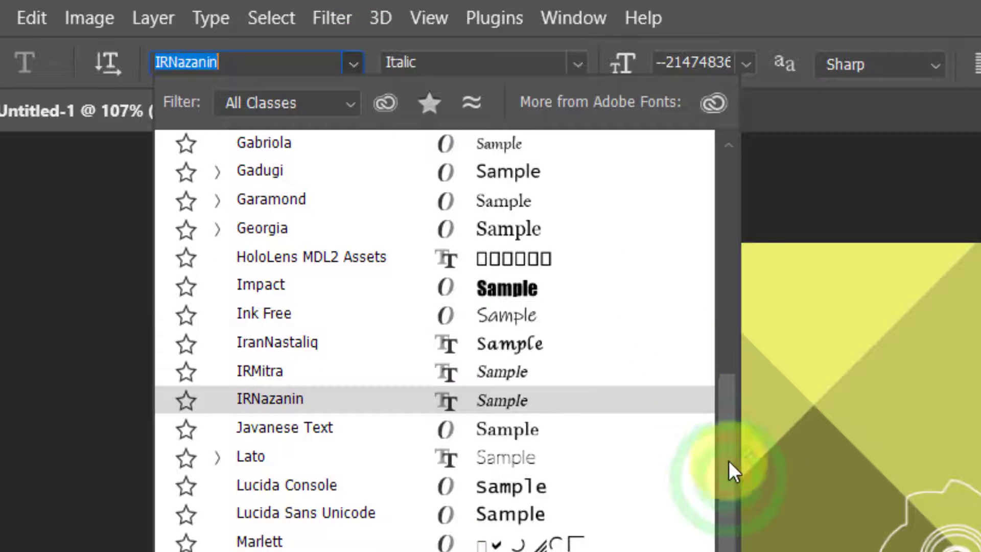
pyautogui.moveTo(728, 461); pyautogui.dragTo(730, 235)
pyautogui.click(731, 162)
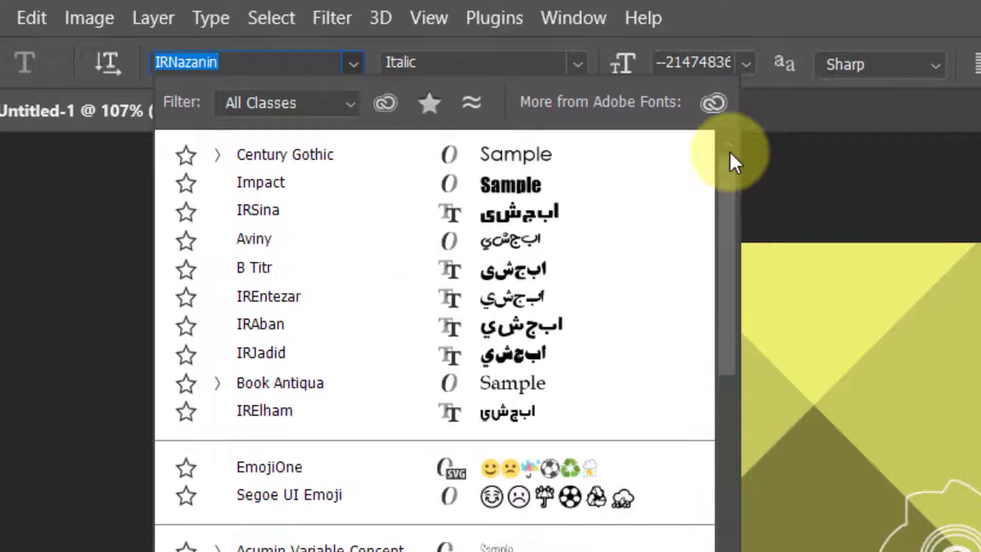
pyautogui.click(559, 153)
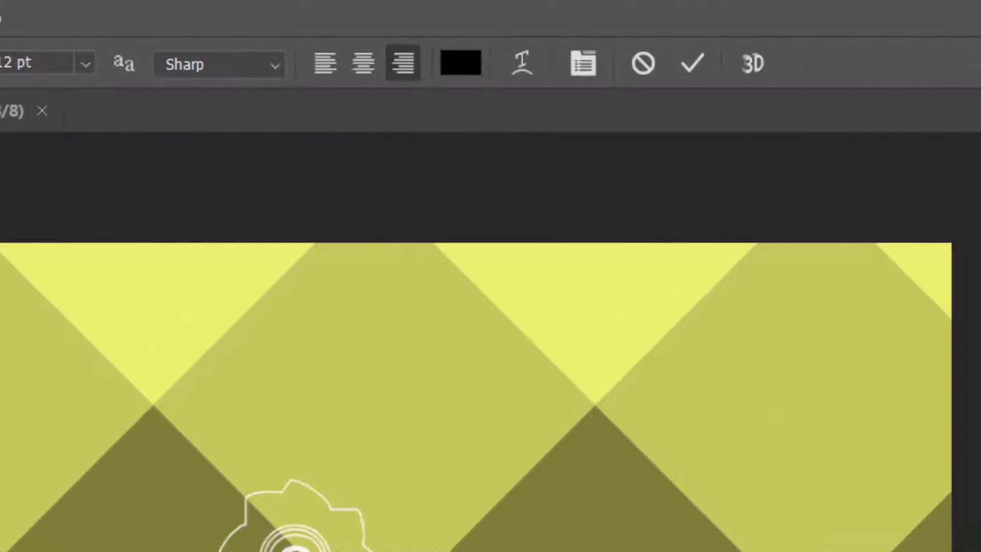
# Set the text colour to white and centre-align the text.
pyautogui.click(457, 65)
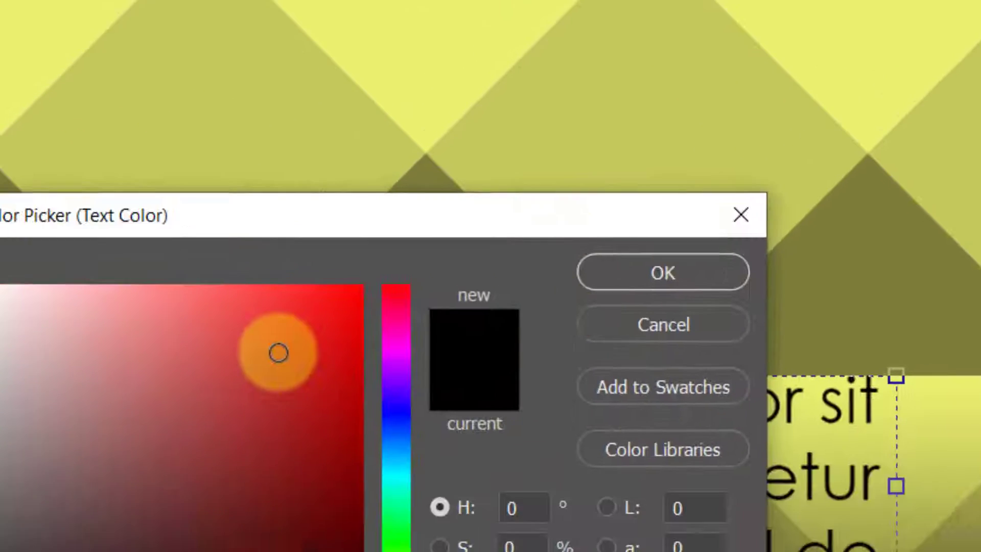
pyautogui.moveTo(278, 352); pyautogui.dragTo(0, 287)
pyautogui.click(657, 275)
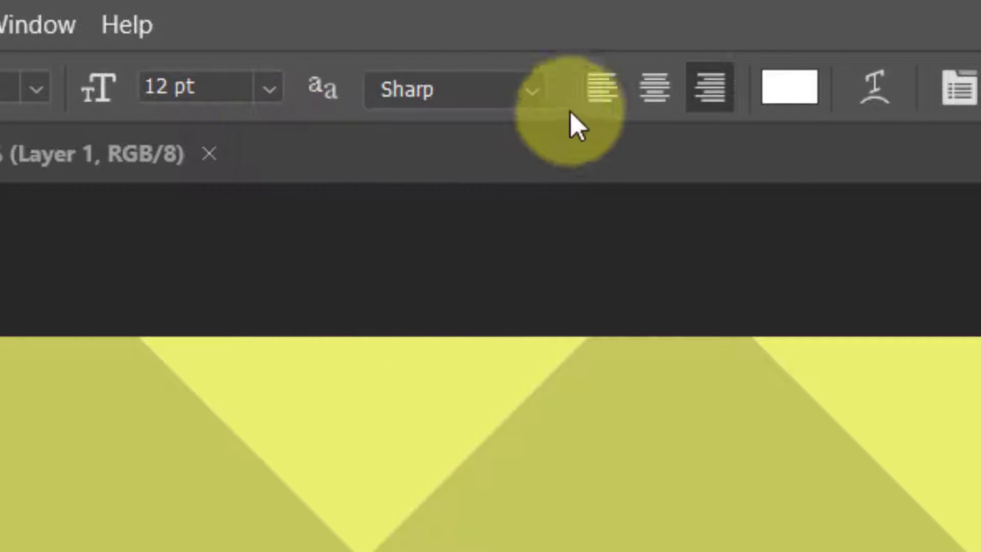
pyautogui.click(654, 87)
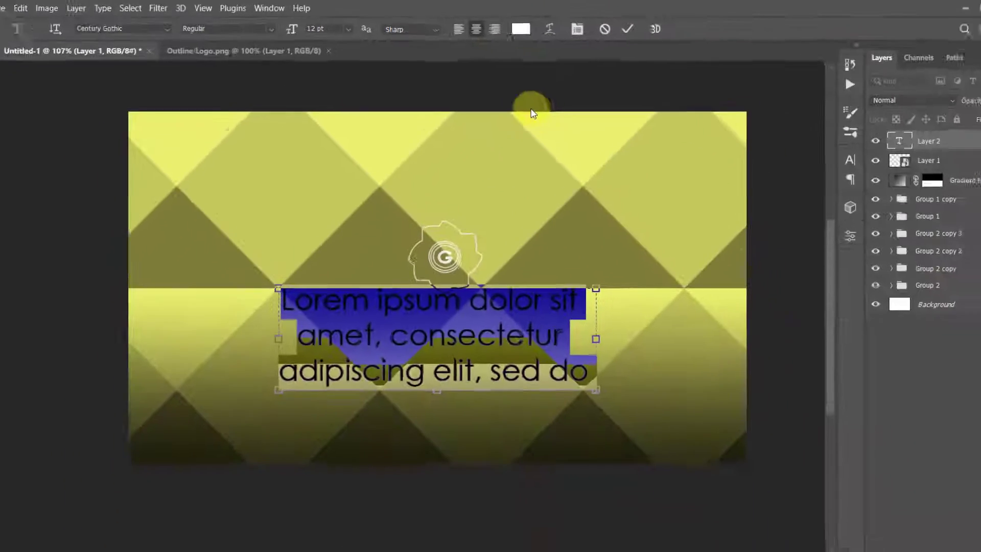
# Enter "Company Name" in the text box and set the word "Name" to Bold.
pyautogui.write('Company')
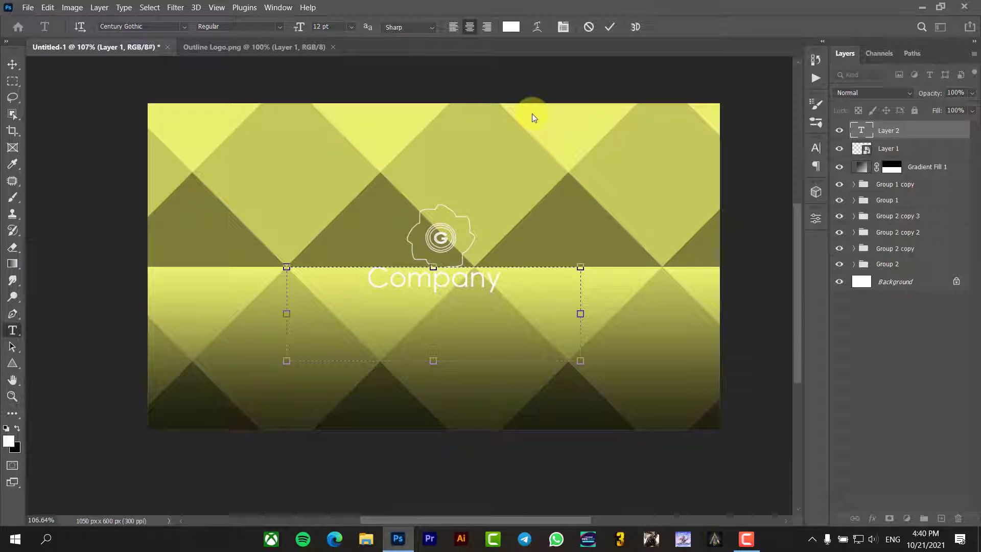
pyautogui.write(' Name')
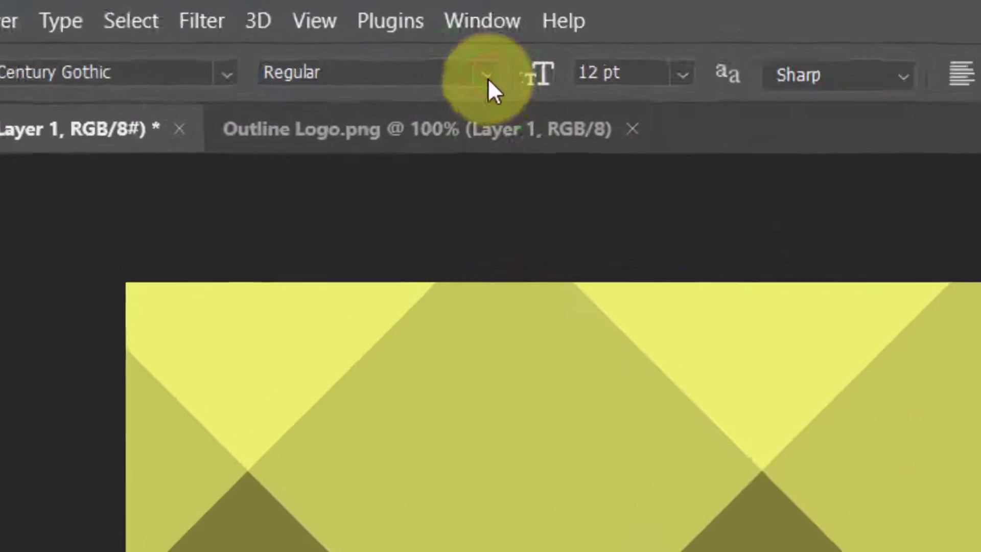
pyautogui.click(279, 26)
pyautogui.click(494, 173)
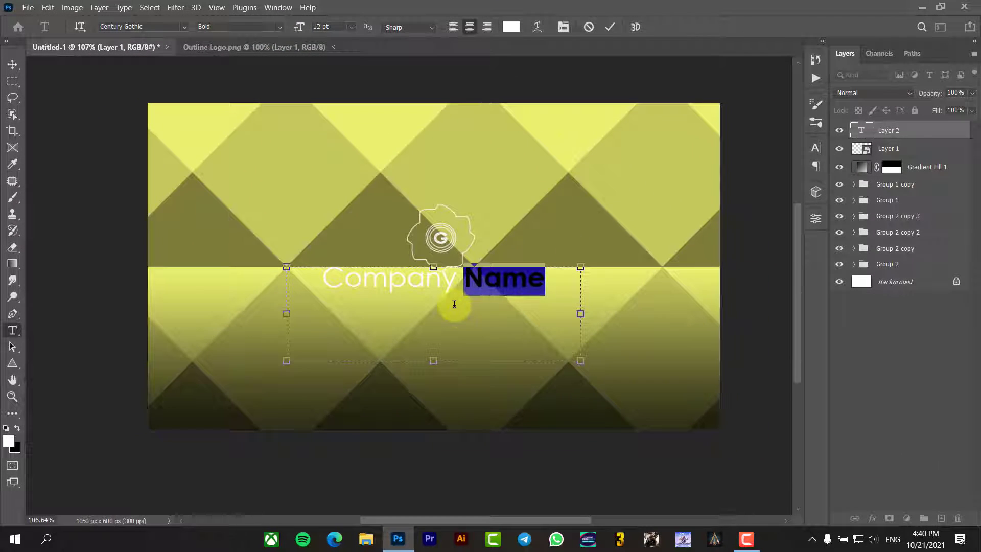
# Add a second line reading "Description" at 9 pt beneath the company name.
pyautogui.click(452, 114)
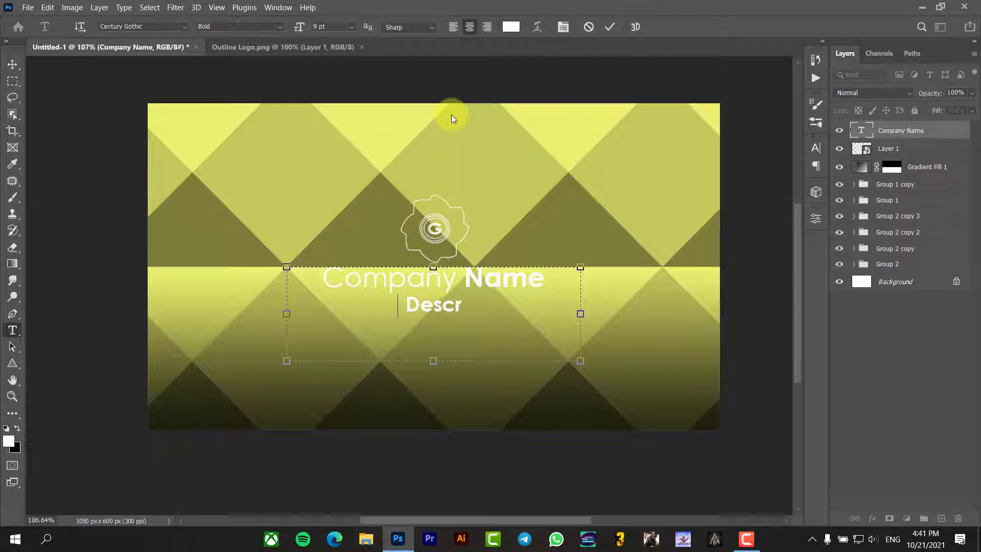
pyautogui.write('tion')
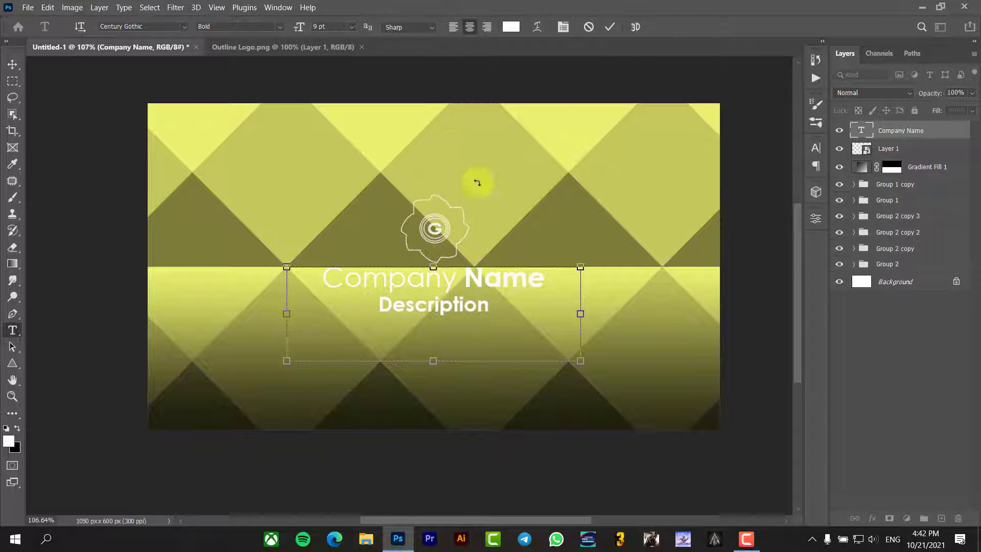
# Select the word "Description" in the second text line.
pyautogui.doubleClick(438, 308)
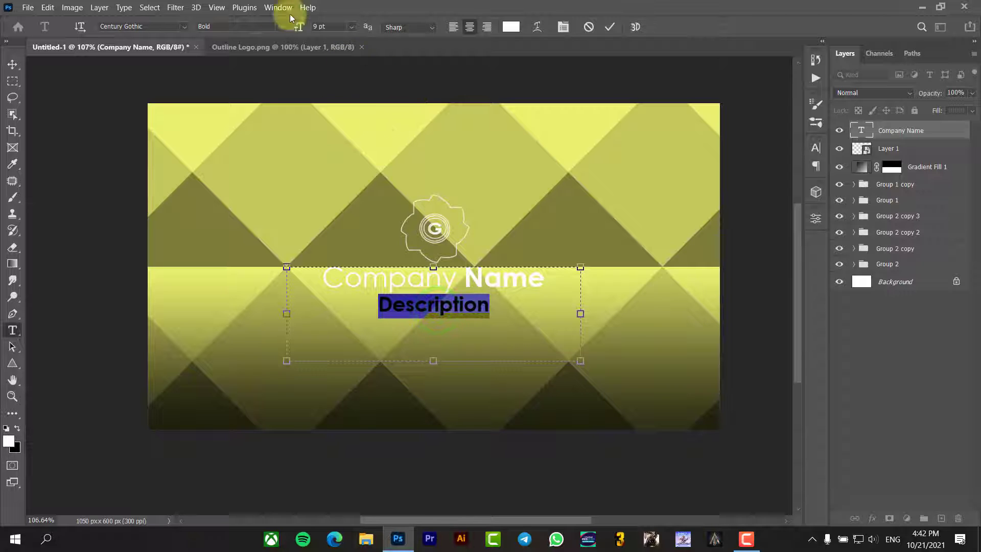